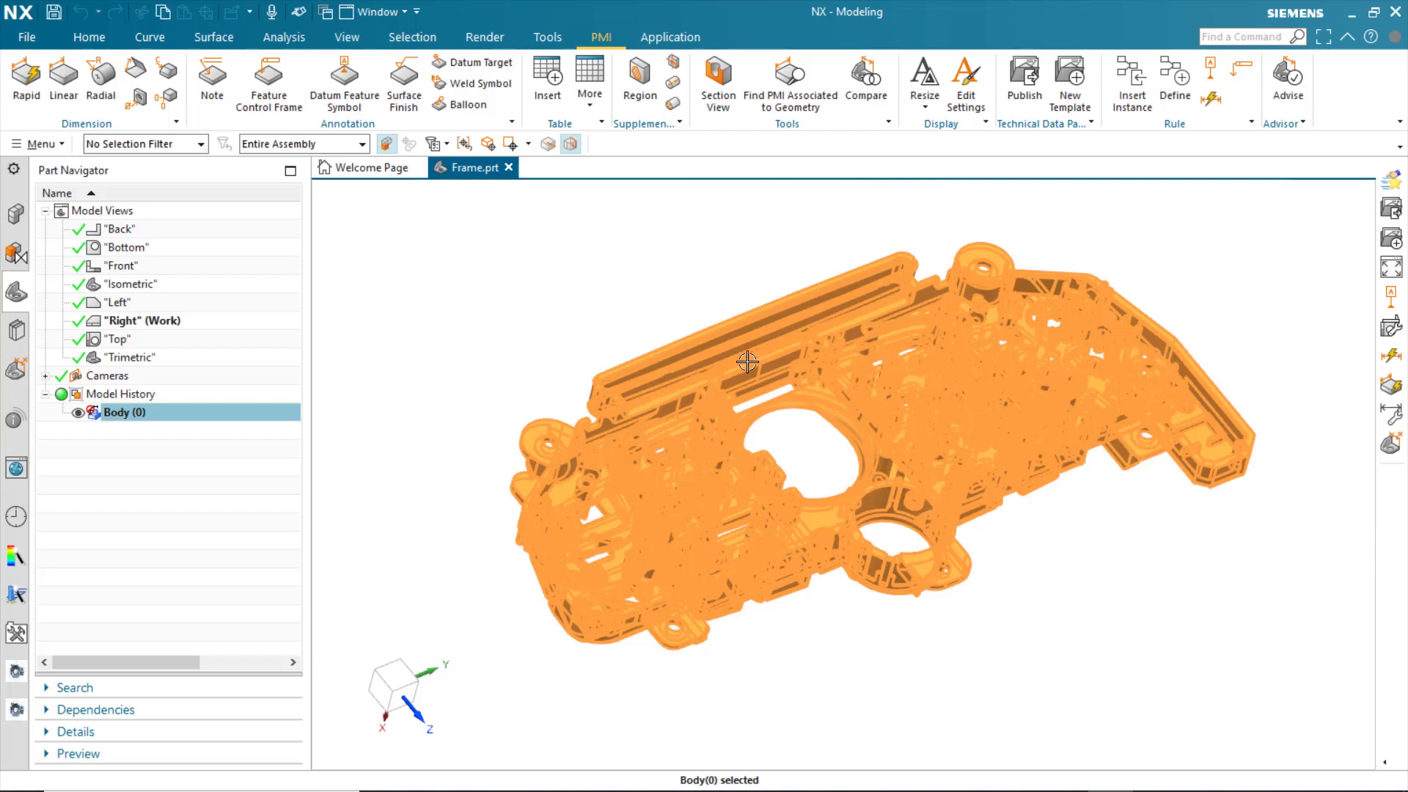
# Step: Clear the body selection and examine the rules available in each Logical Rules category of the Reuse Library, from Automation to TDP
pyautogui.press('Escape')
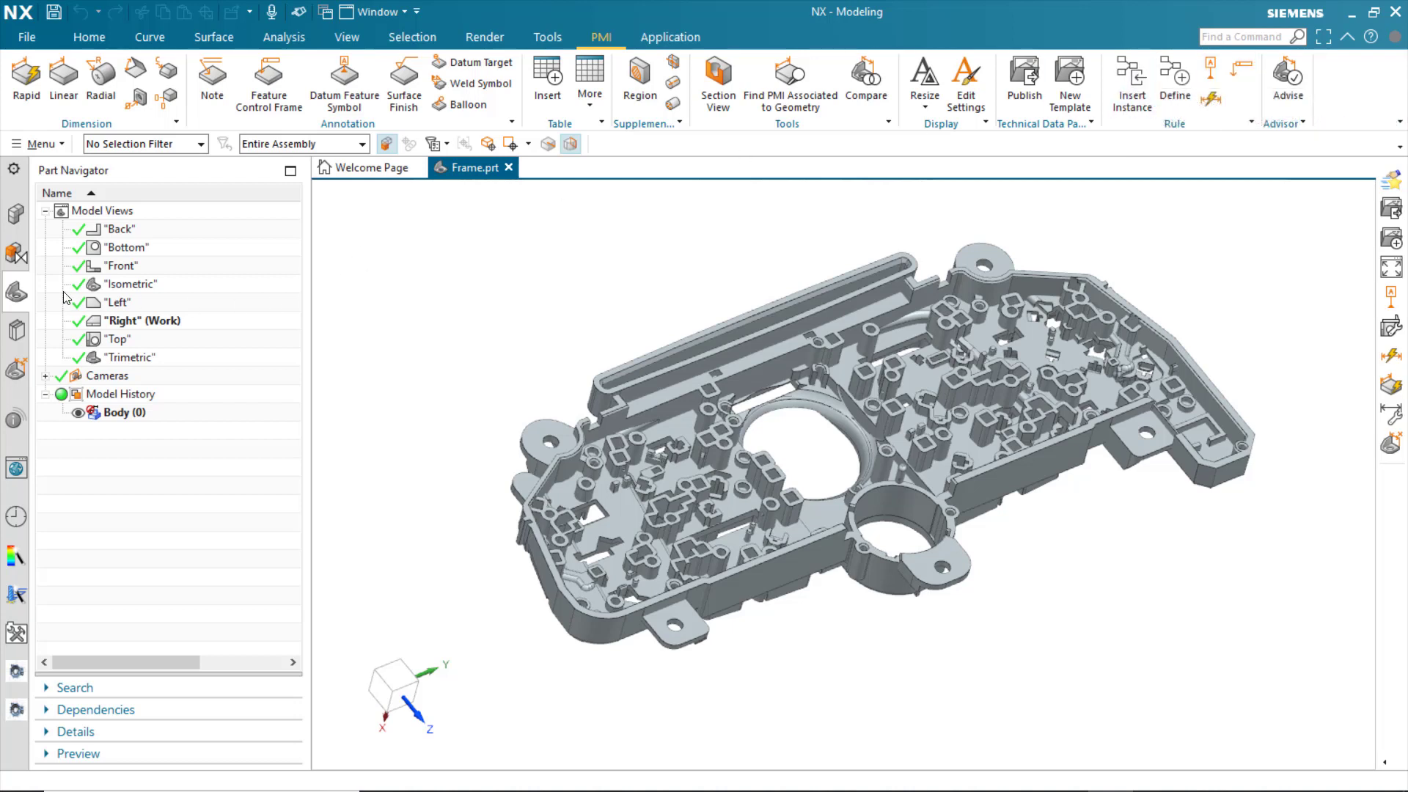
pyautogui.click(16, 330)
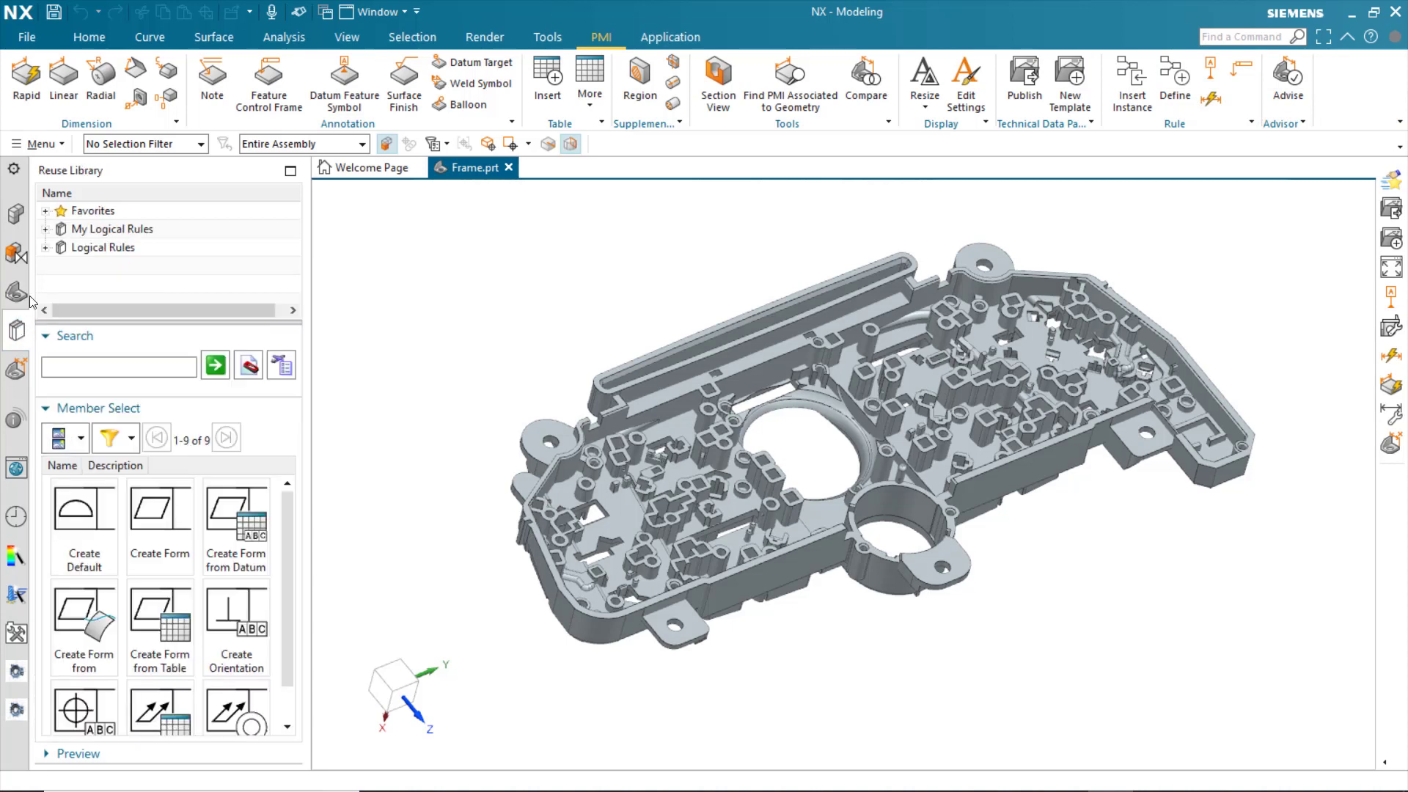
pyautogui.click(102, 248)
pyautogui.click(46, 249)
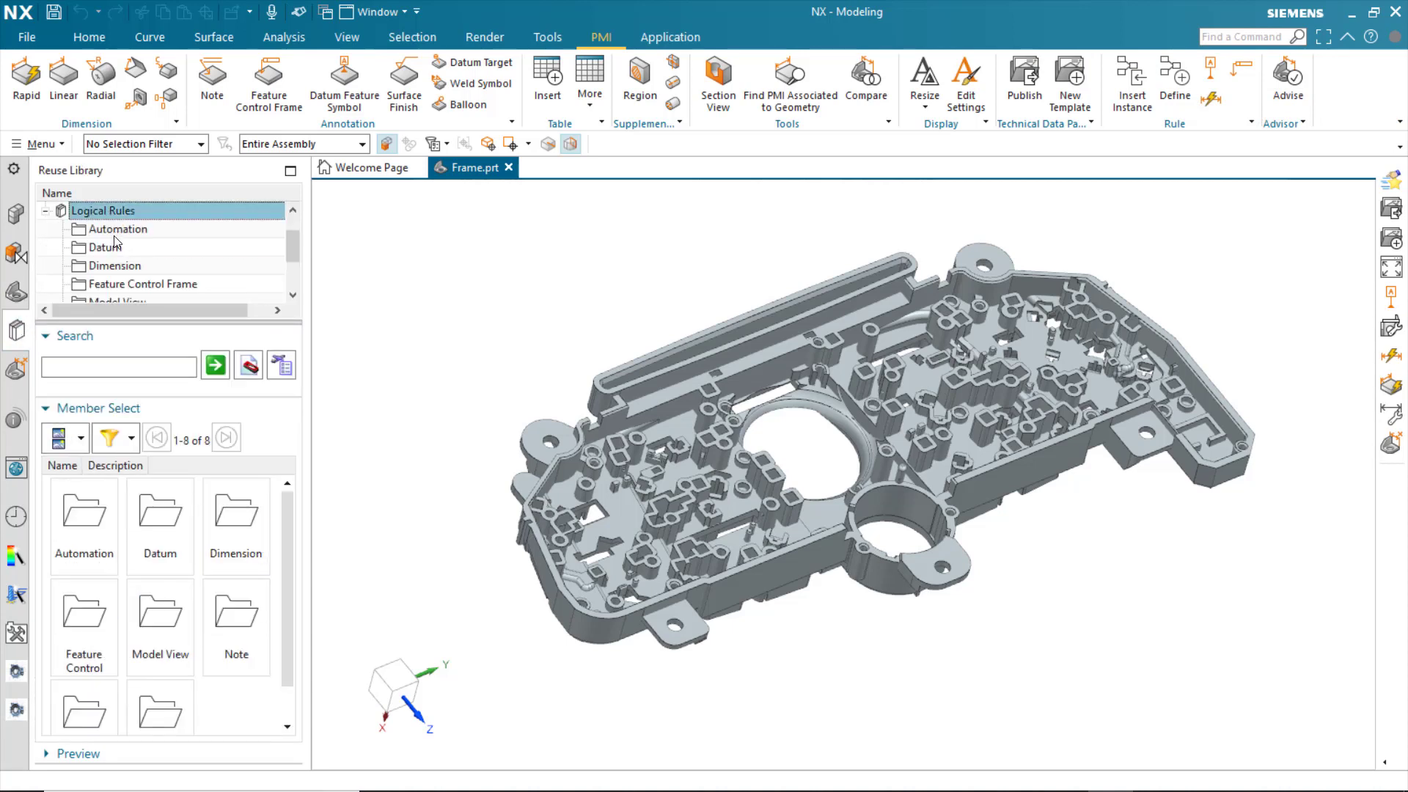
pyautogui.click(98, 230)
pyautogui.click(109, 248)
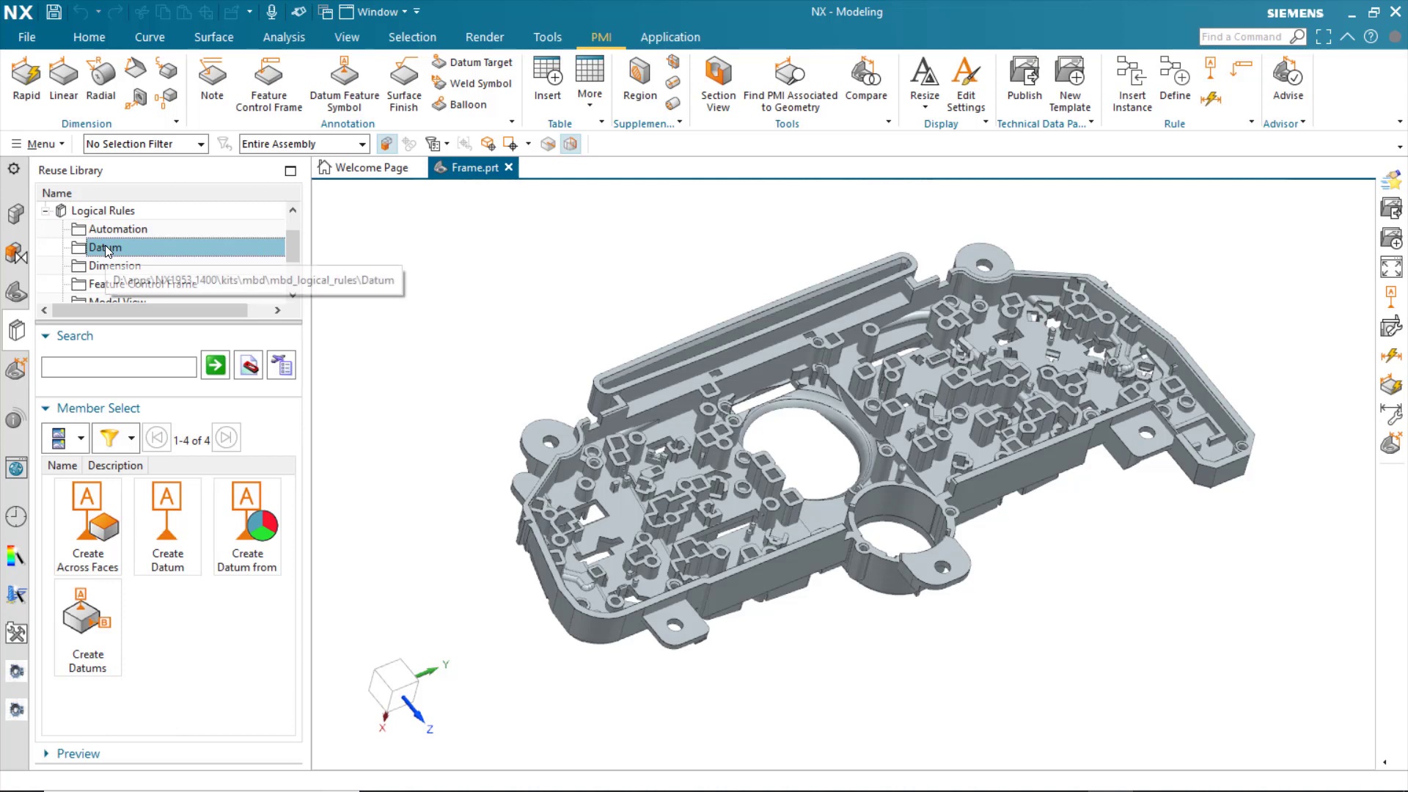
pyautogui.click(108, 267)
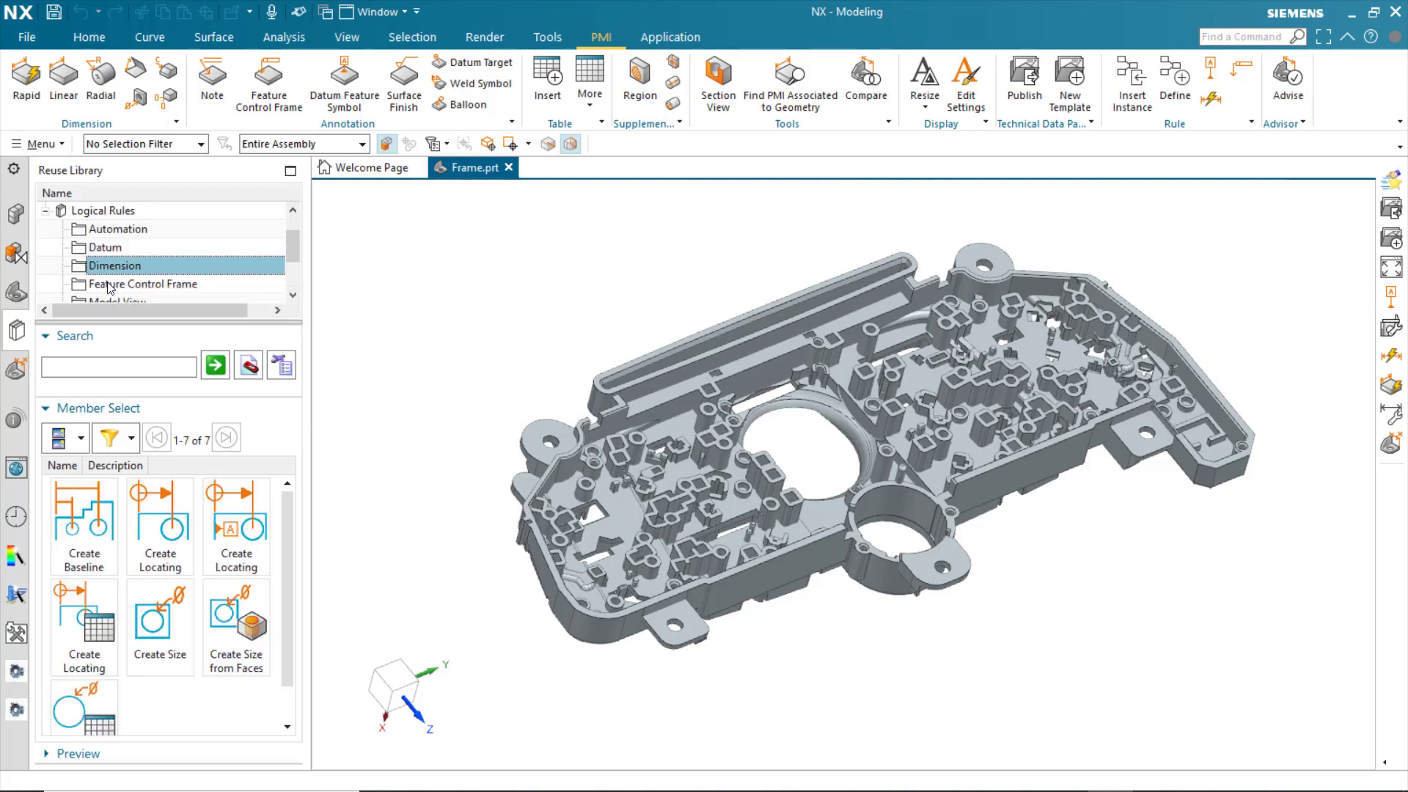
pyautogui.click(110, 286)
pyautogui.scroll(-1, 109, 286)
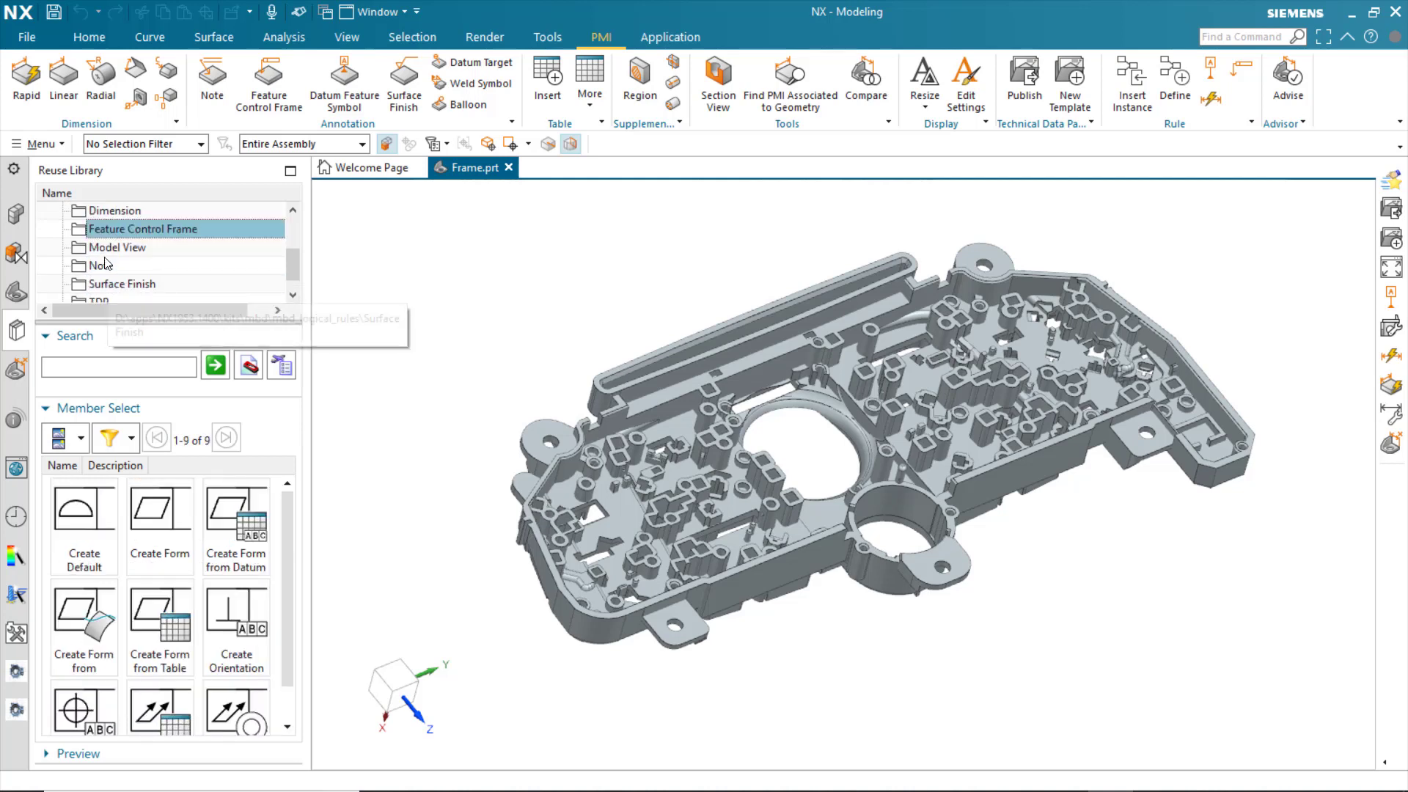
pyautogui.click(108, 251)
pyautogui.click(107, 264)
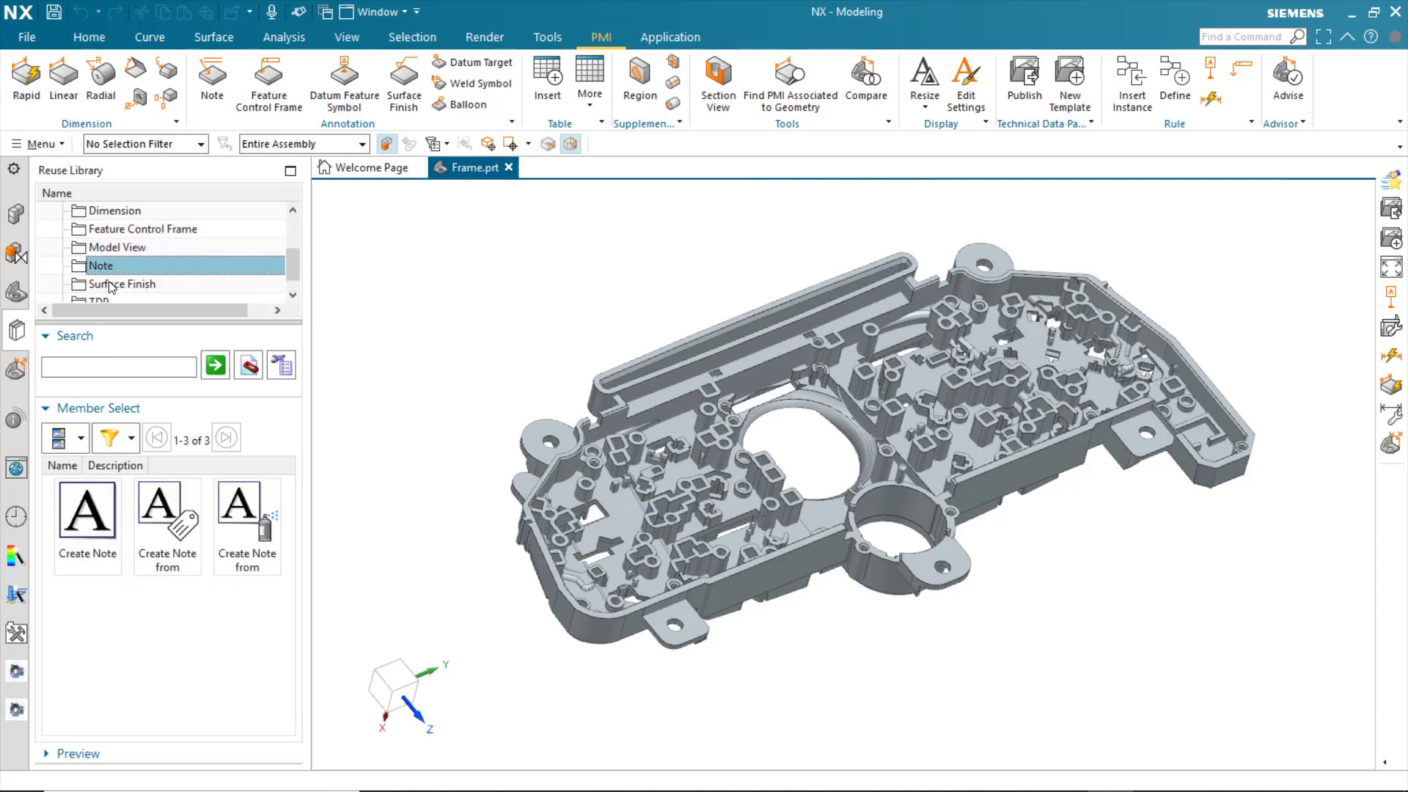
pyautogui.click(110, 284)
pyautogui.scroll(-1, 110, 284)
pyautogui.click(103, 285)
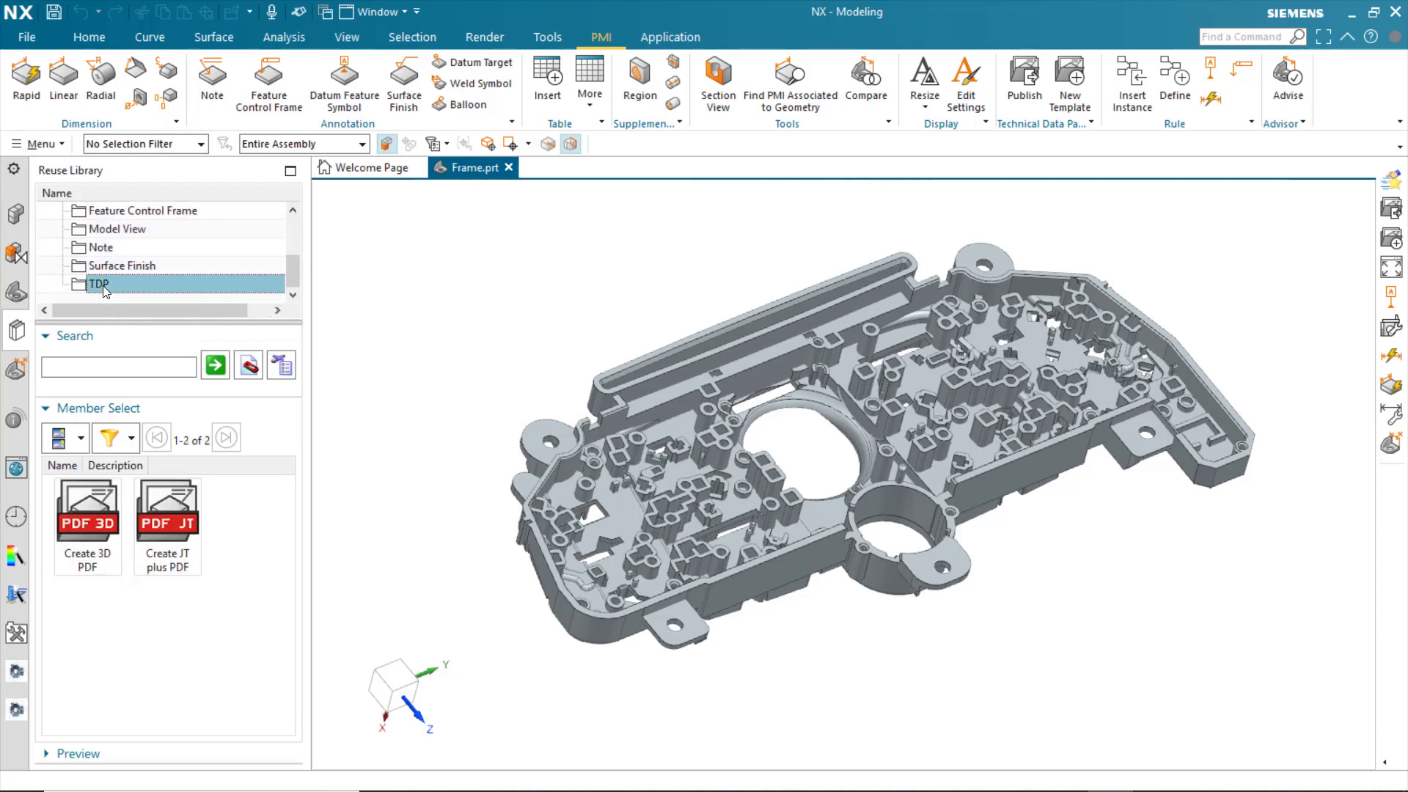
pyautogui.scroll(2, 103, 286)
# Step: Create datum A with the Create Across Faces datum rule, using the top face of a small round boss near the frame's upper-left lug
pyautogui.click(107, 285)
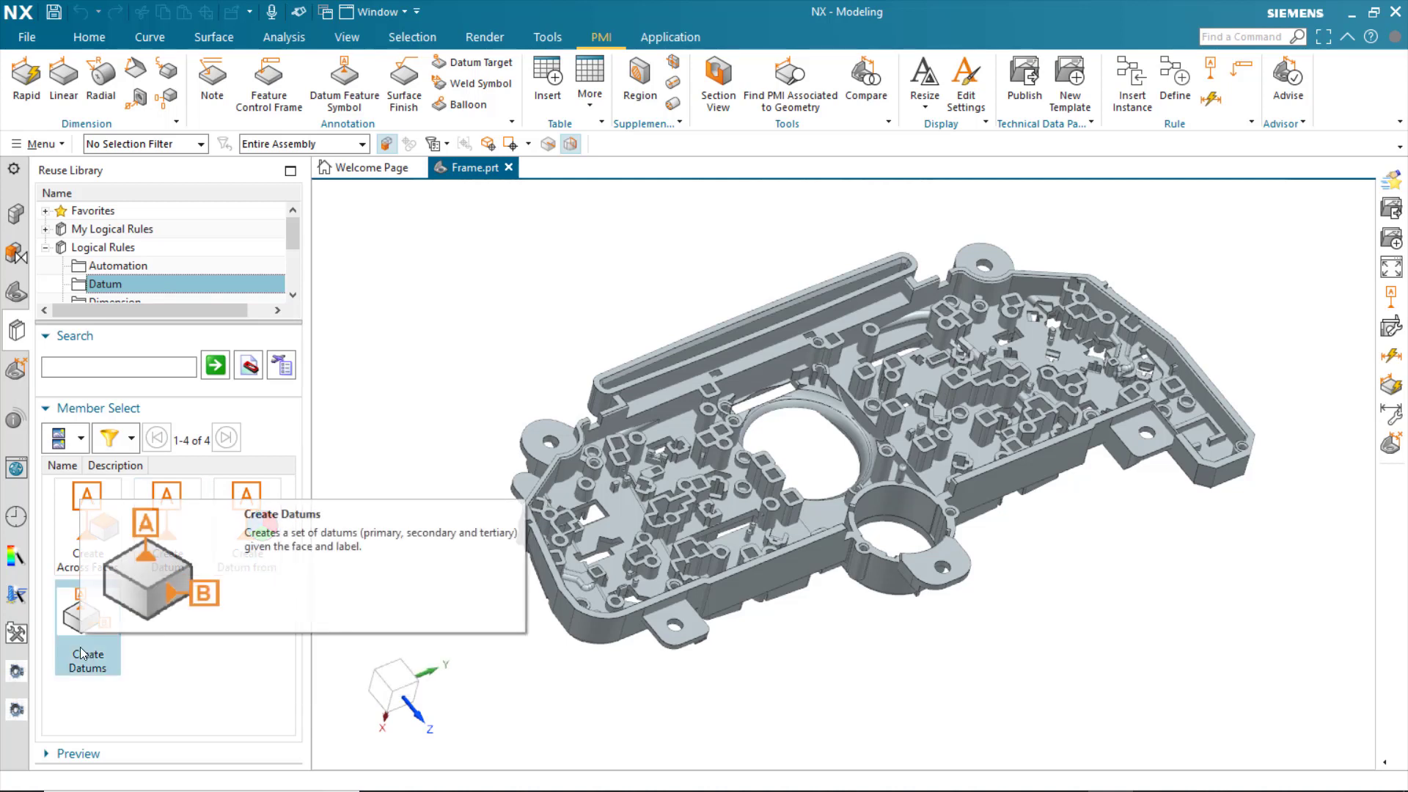
pyautogui.moveTo(248, 560)
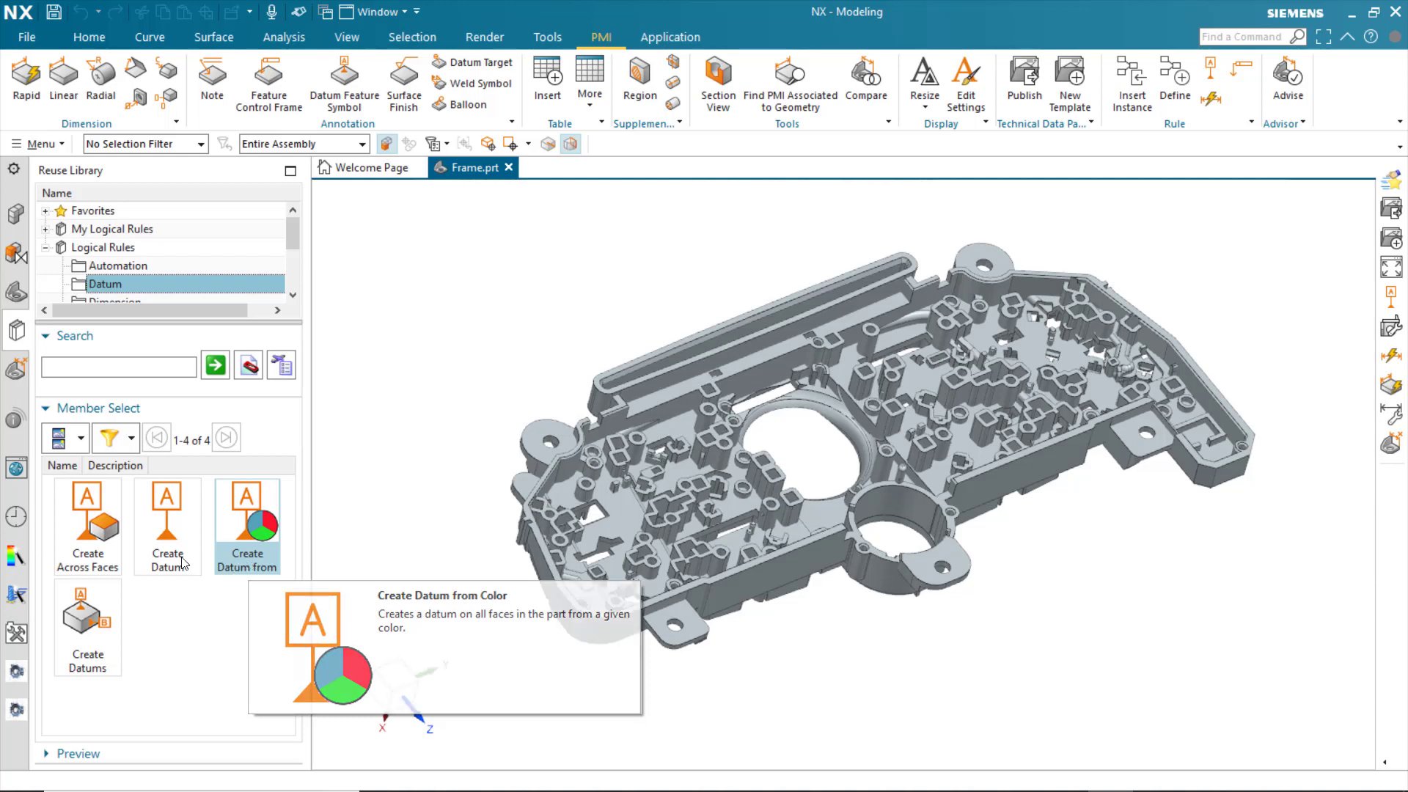
pyautogui.moveTo(100, 563)
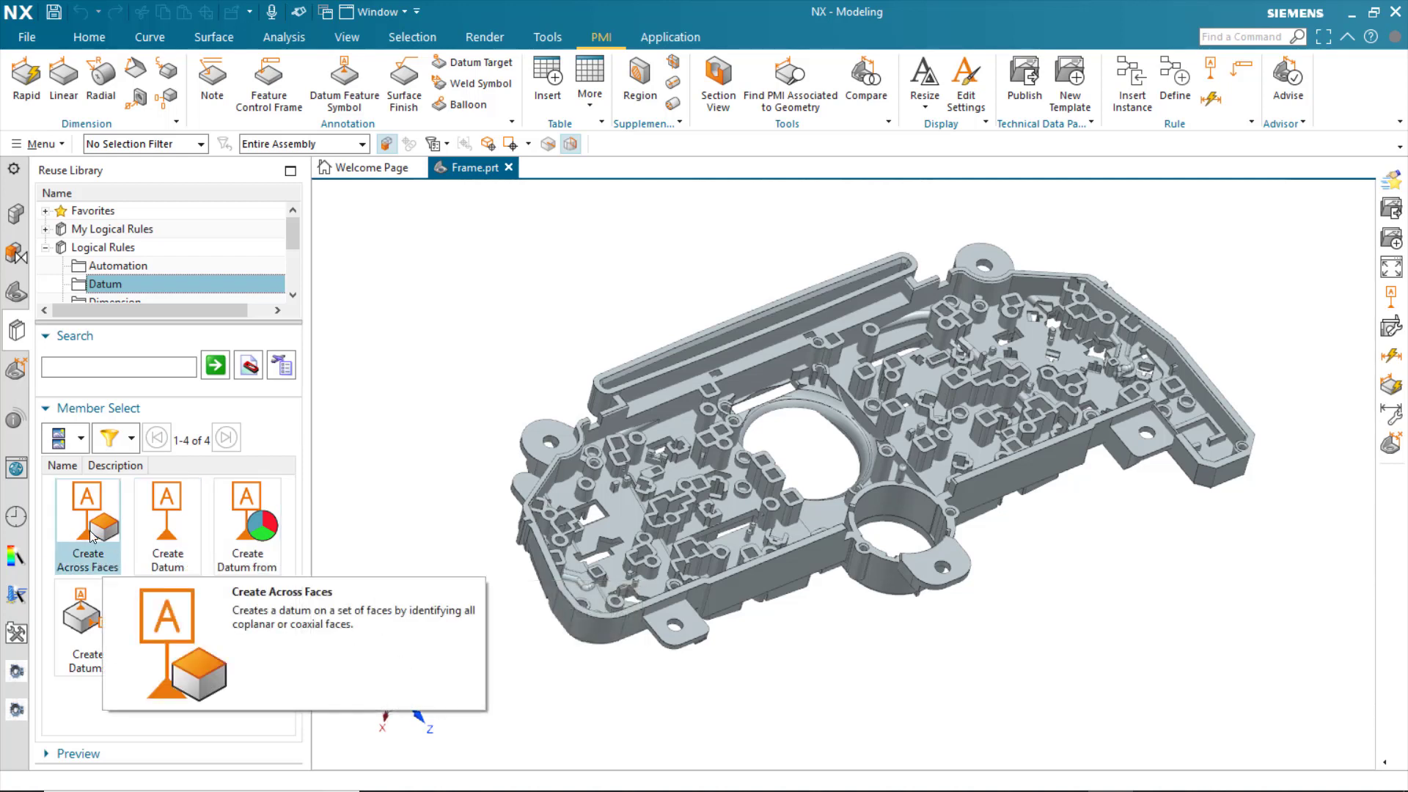
pyautogui.click(91, 528)
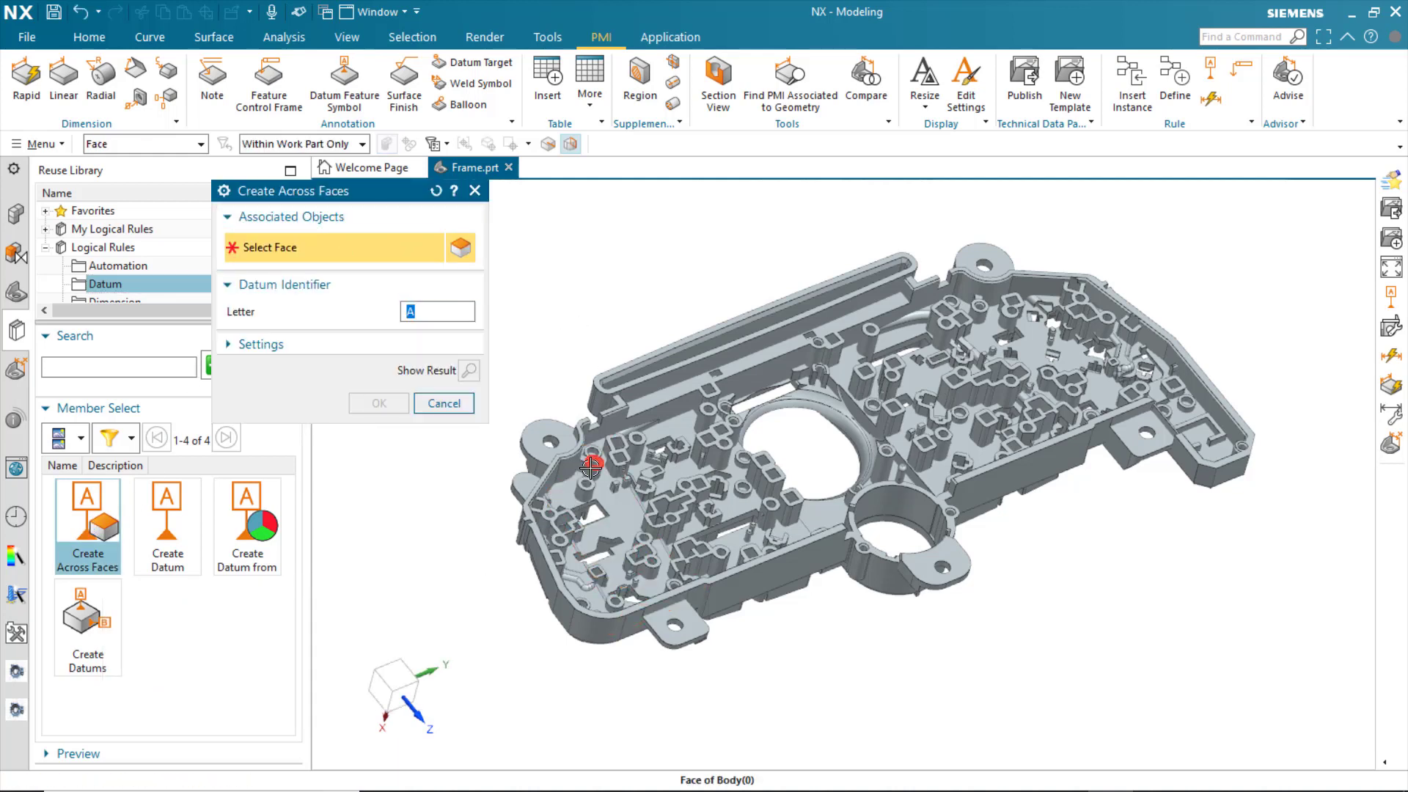
pyautogui.click(605, 483)
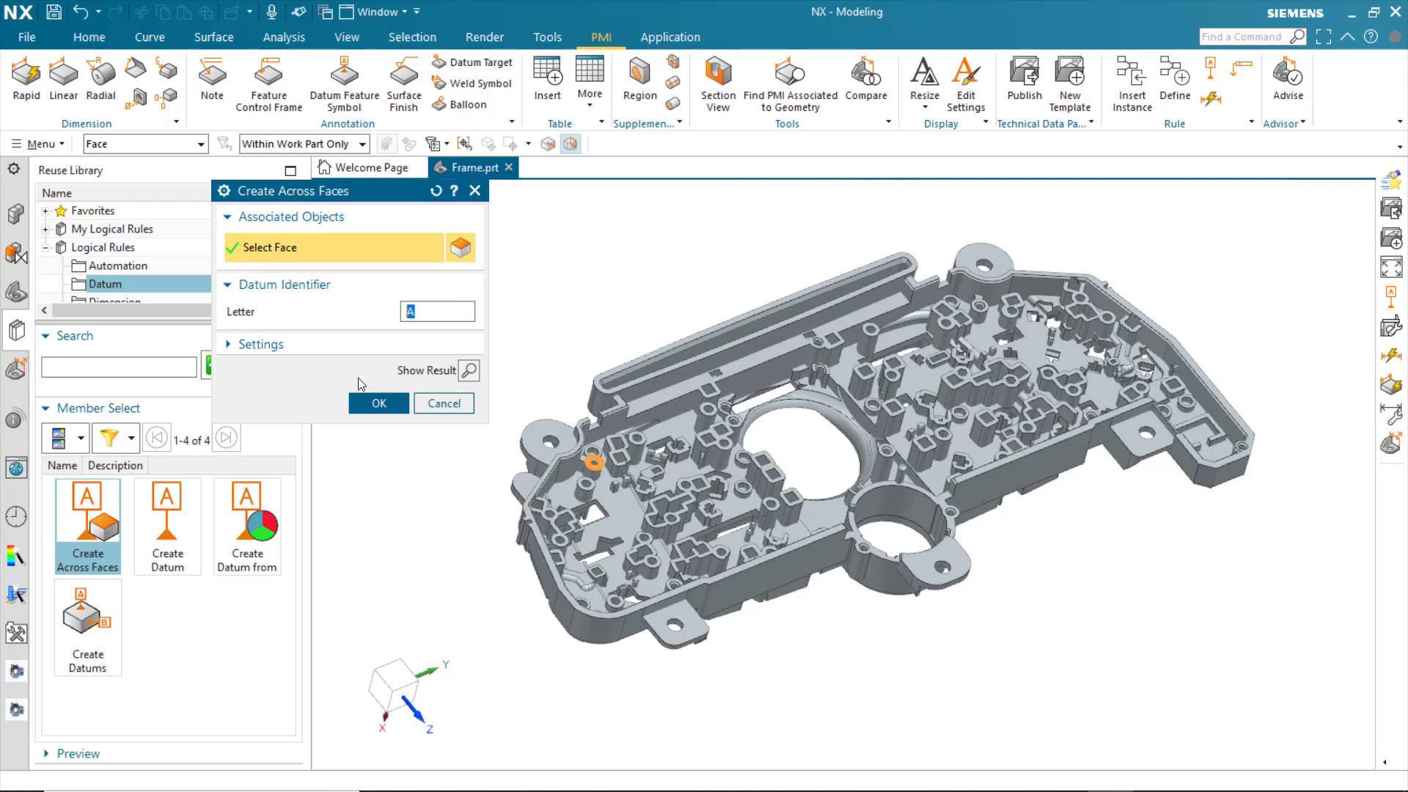
pyautogui.click(377, 403)
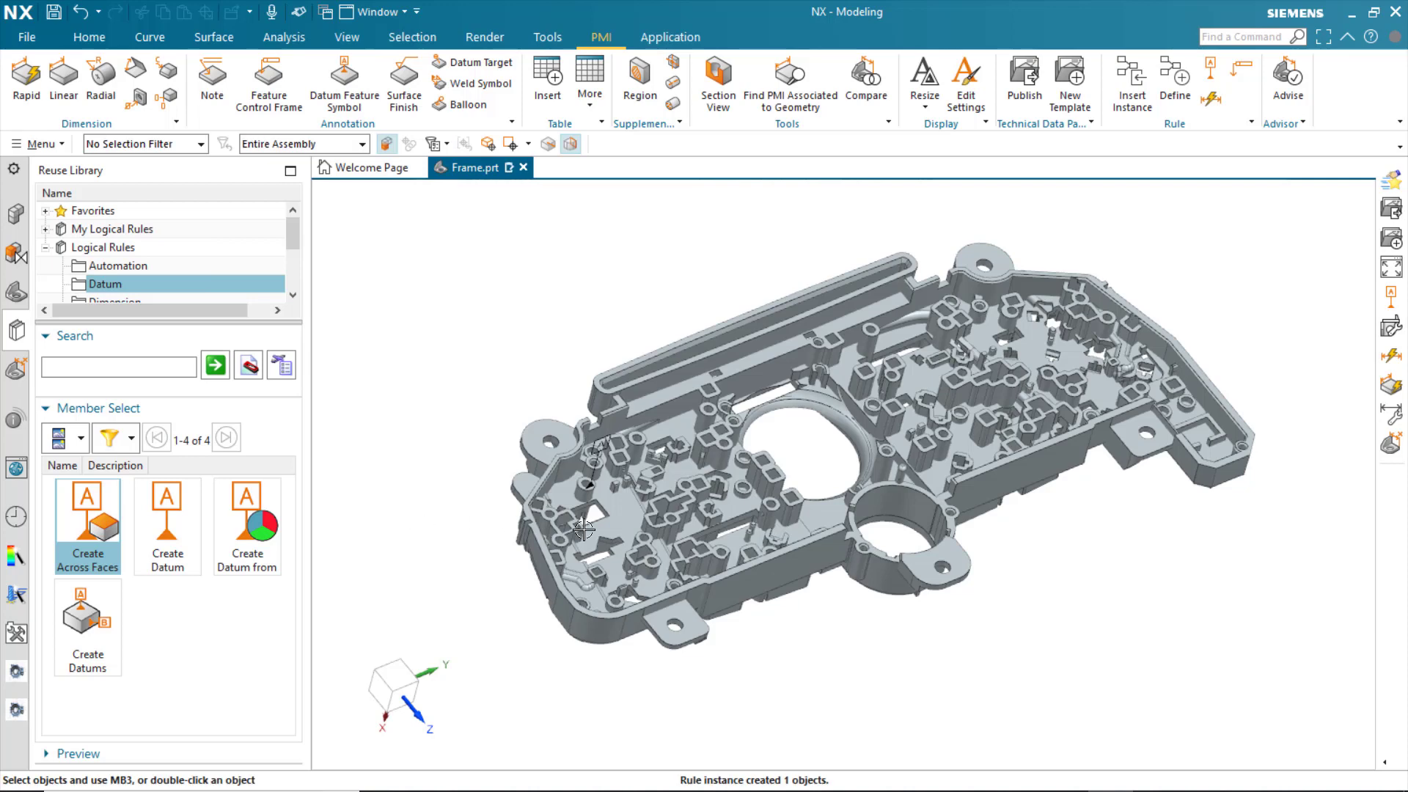
# Step: Examine which coplanar faces are associated with the datum A symbol across the frame
pyautogui.click(604, 445)
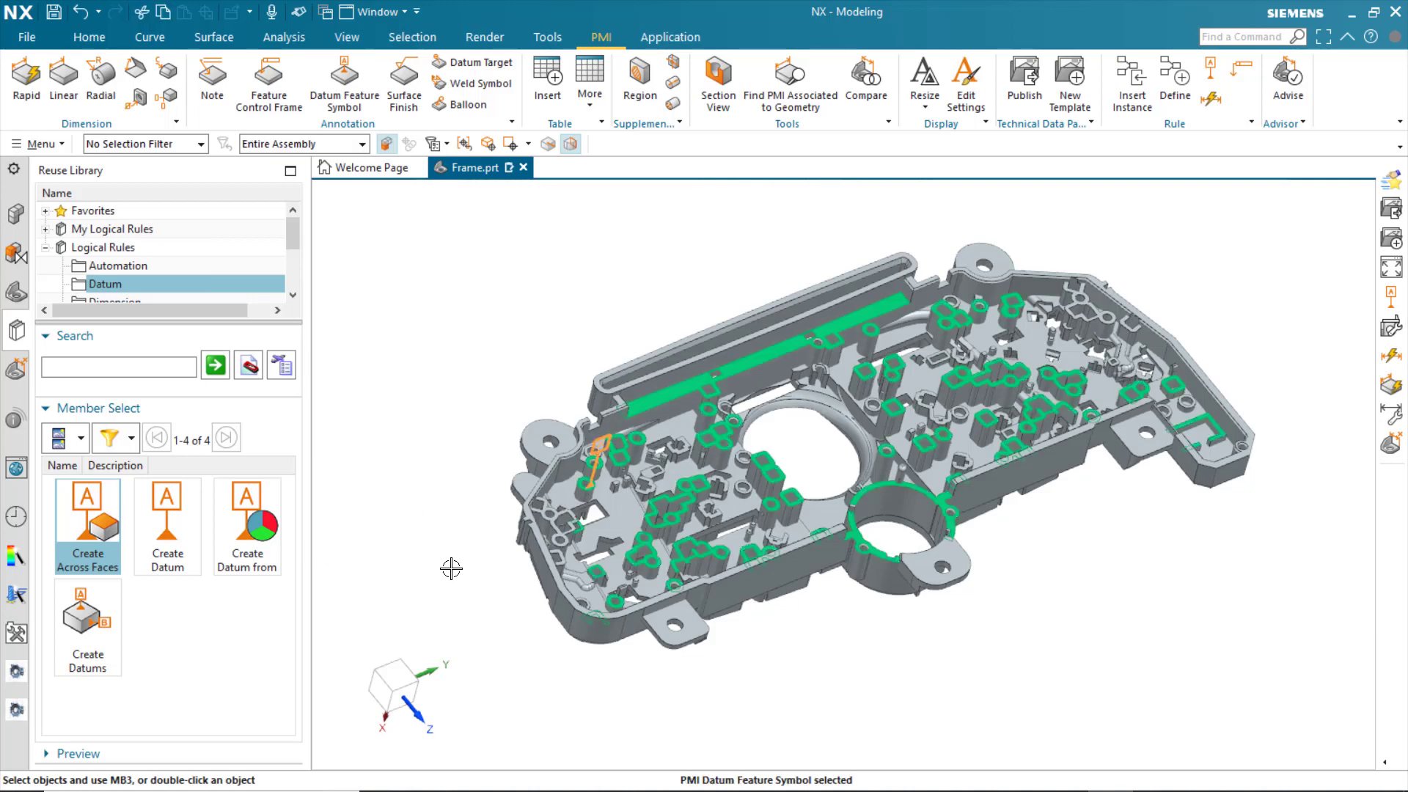
pyautogui.scroll(4, 790, 663)
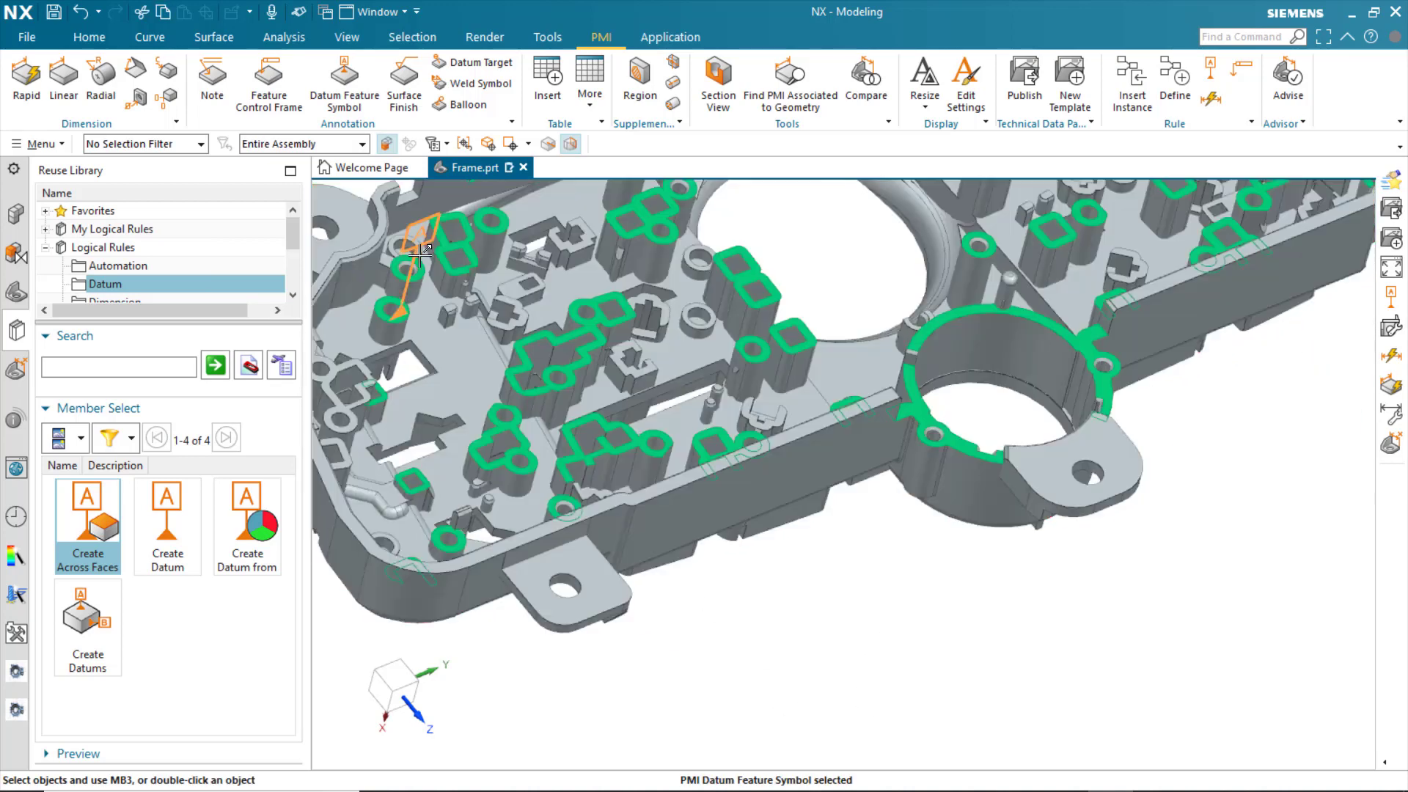
pyautogui.scroll(-4, 917, 529)
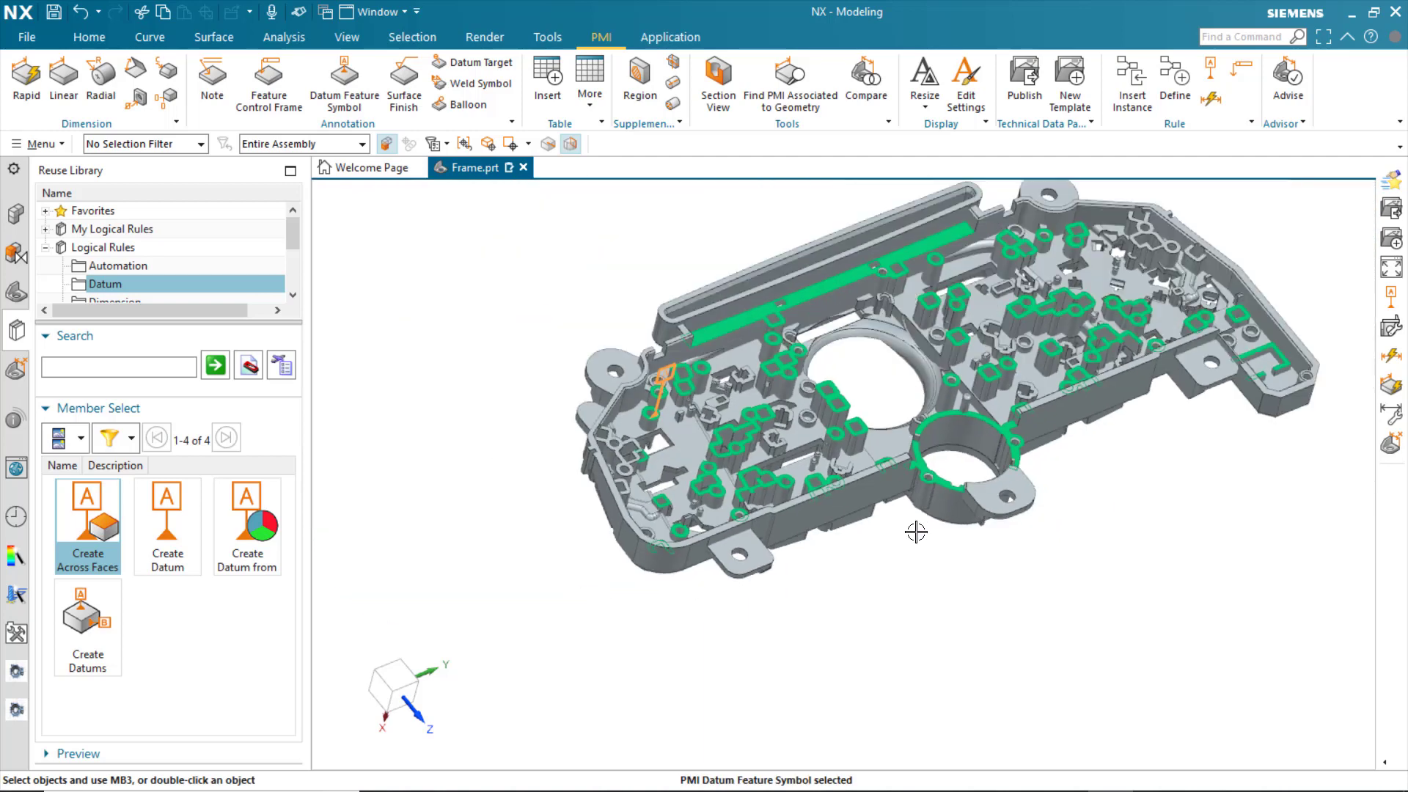
pyautogui.keyDown('shift'); pyautogui.moveTo(883, 574); pyautogui.dragTo(799, 671, button='middle'); pyautogui.keyUp('shift')
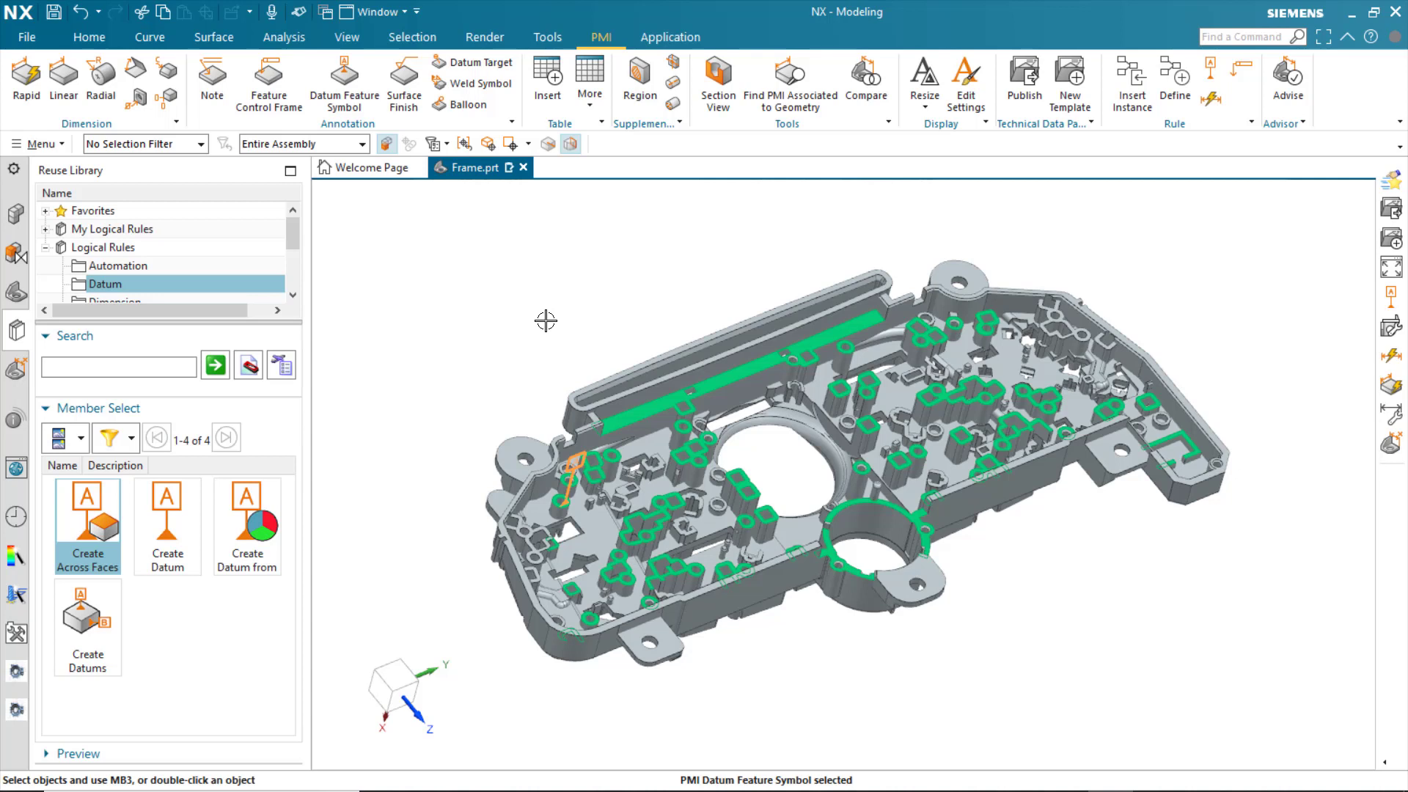
pyautogui.press('Escape')
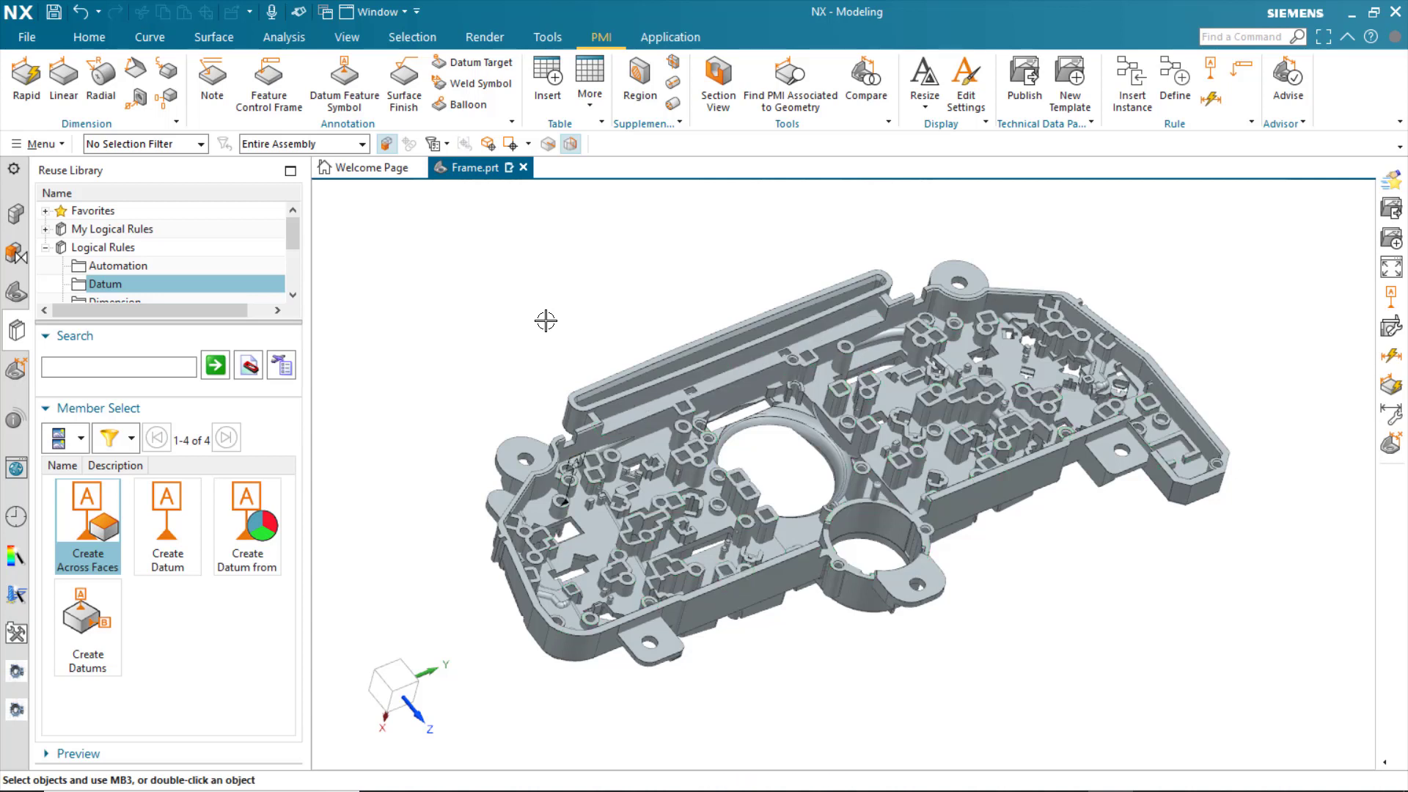
# Step: Lower the top face of the square boss between the two large round openings with Move Face
pyautogui.click(100, 43)
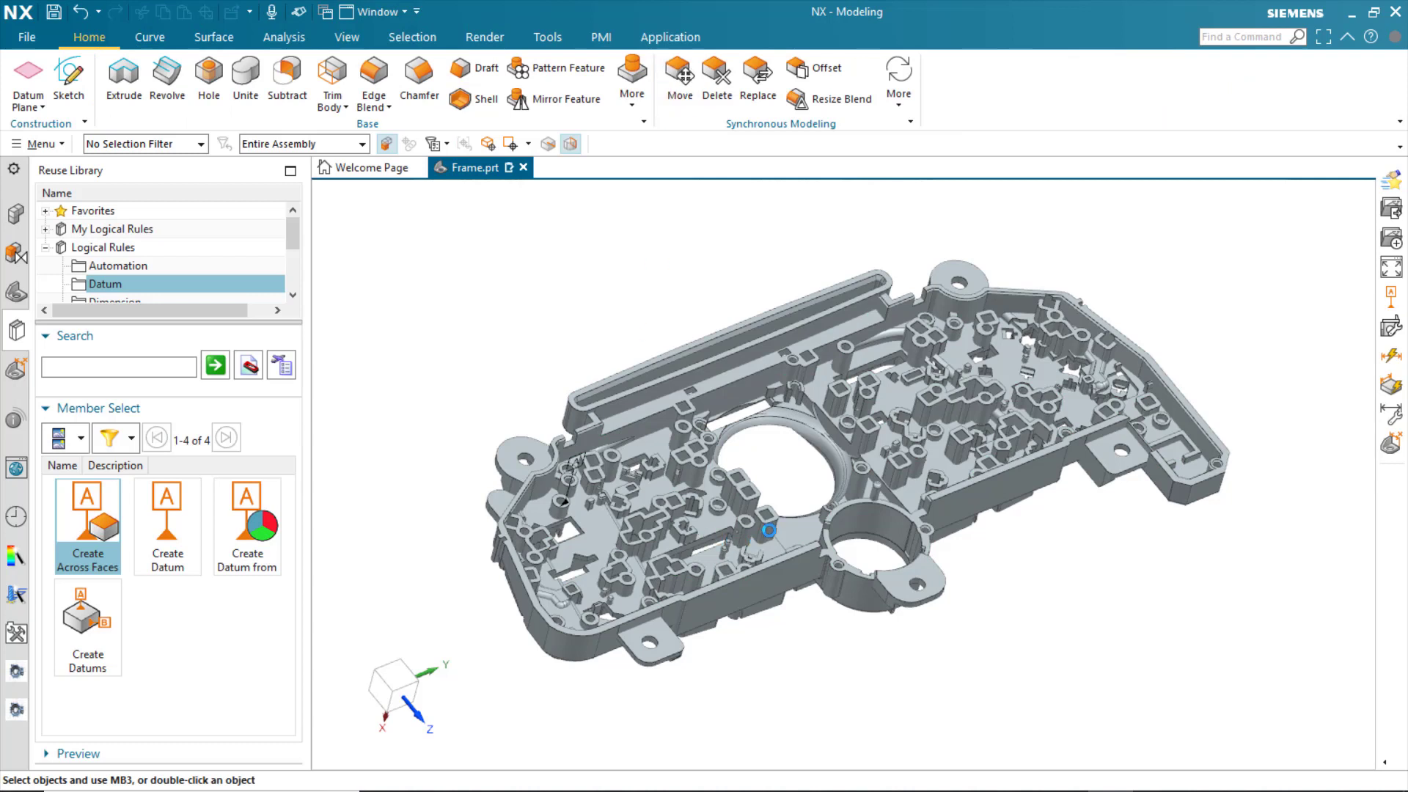
pyautogui.click(774, 511)
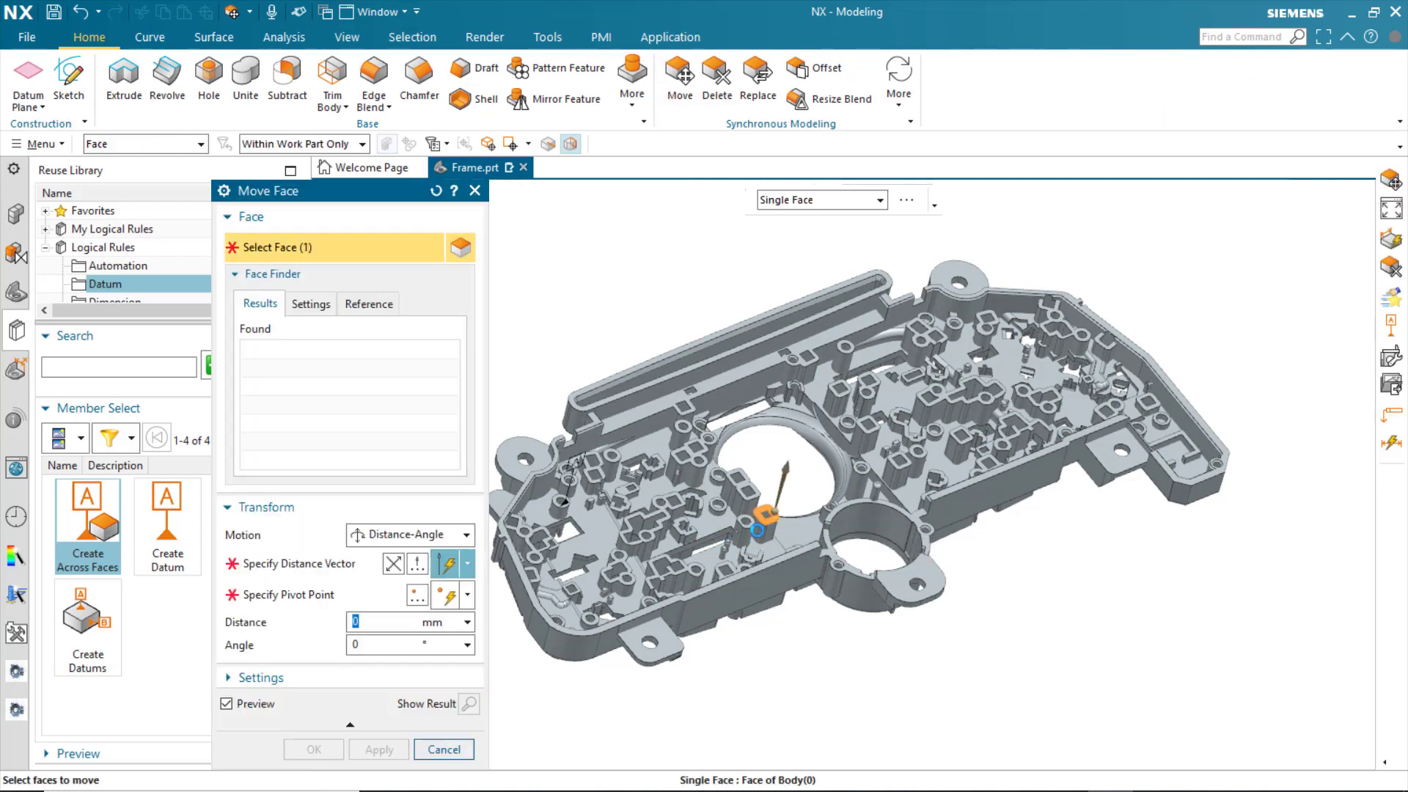
pyautogui.moveTo(782, 481); pyautogui.dragTo(777, 504)
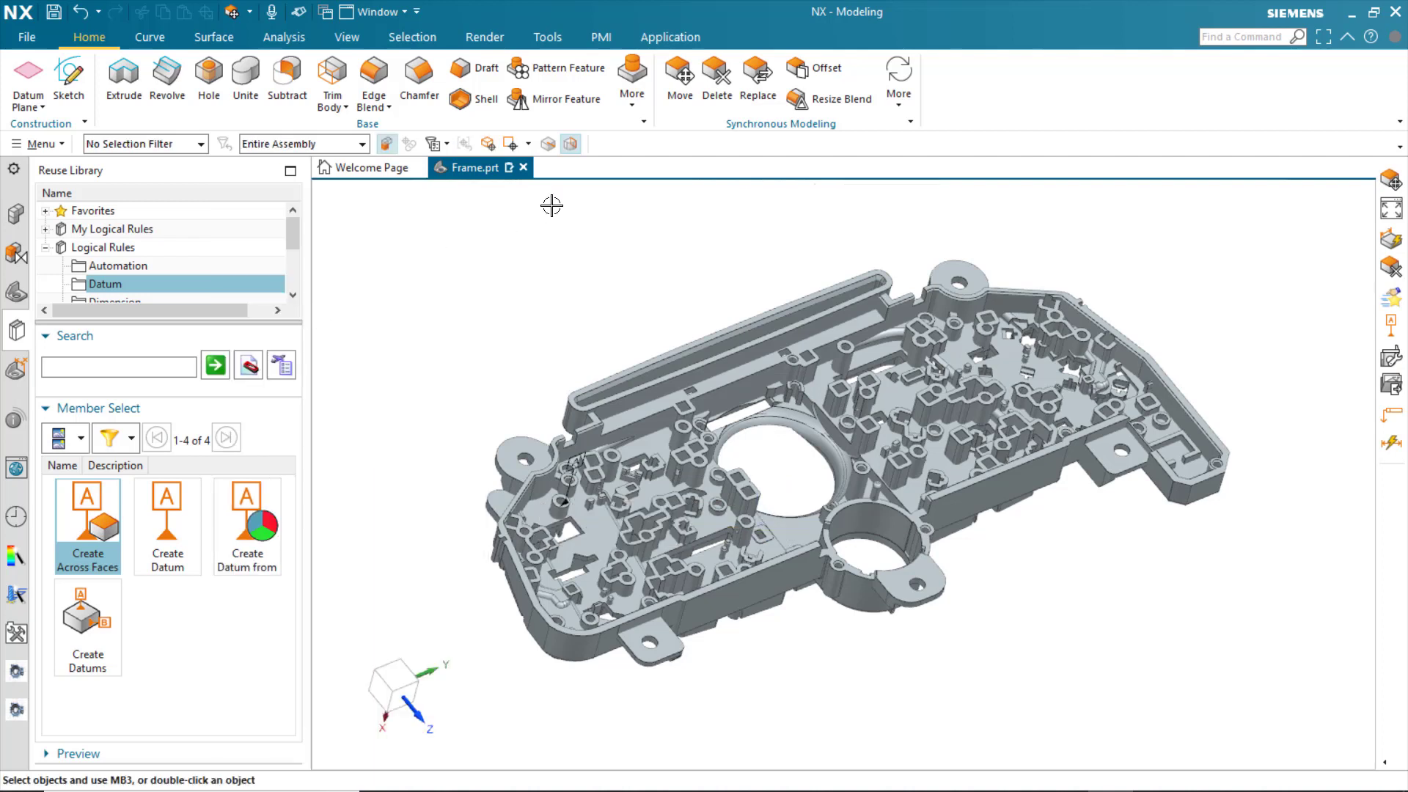
# Step: Check the datum that depends on the Create Across Faces rule and update the rule for the moved face
pyautogui.click(16, 367)
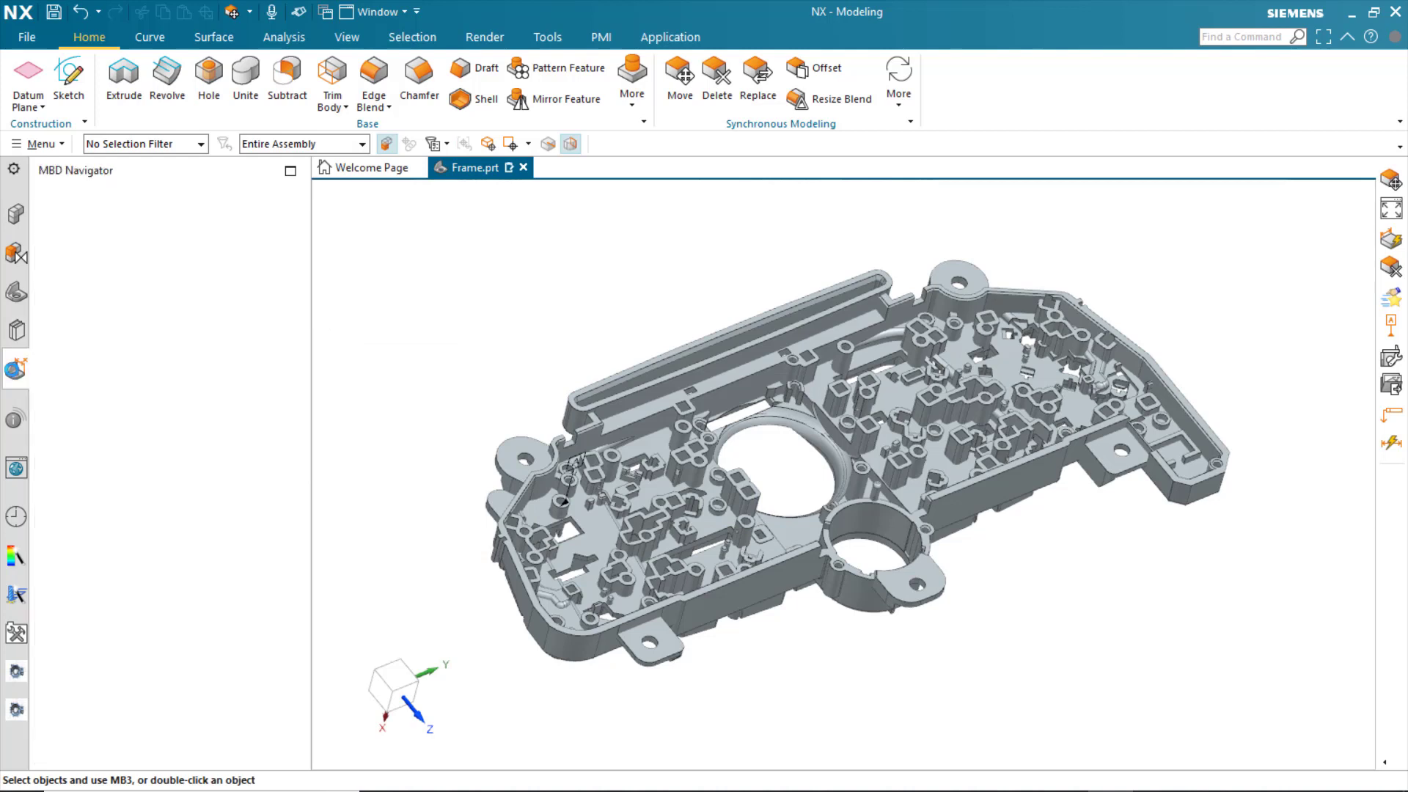
pyautogui.click(128, 241)
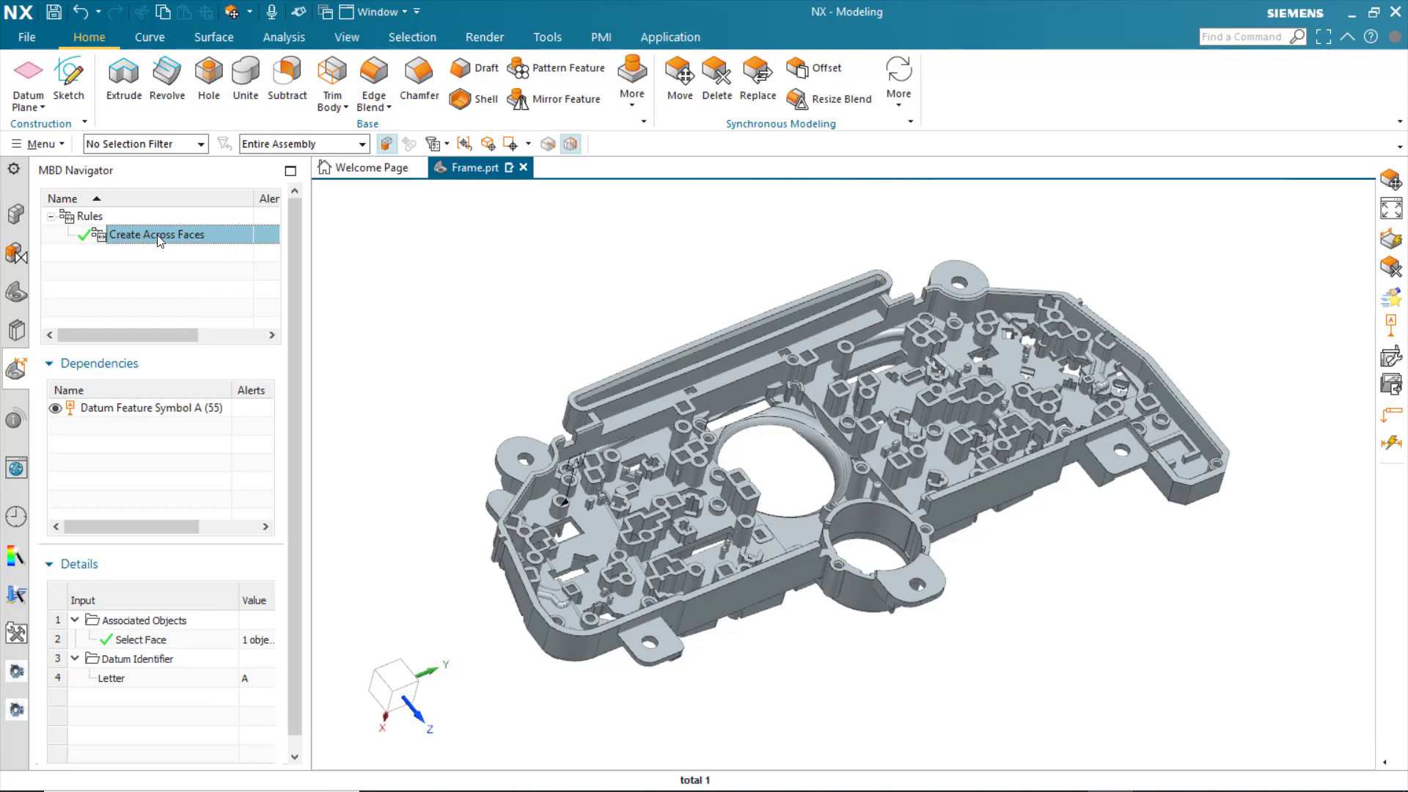
pyautogui.click(126, 412)
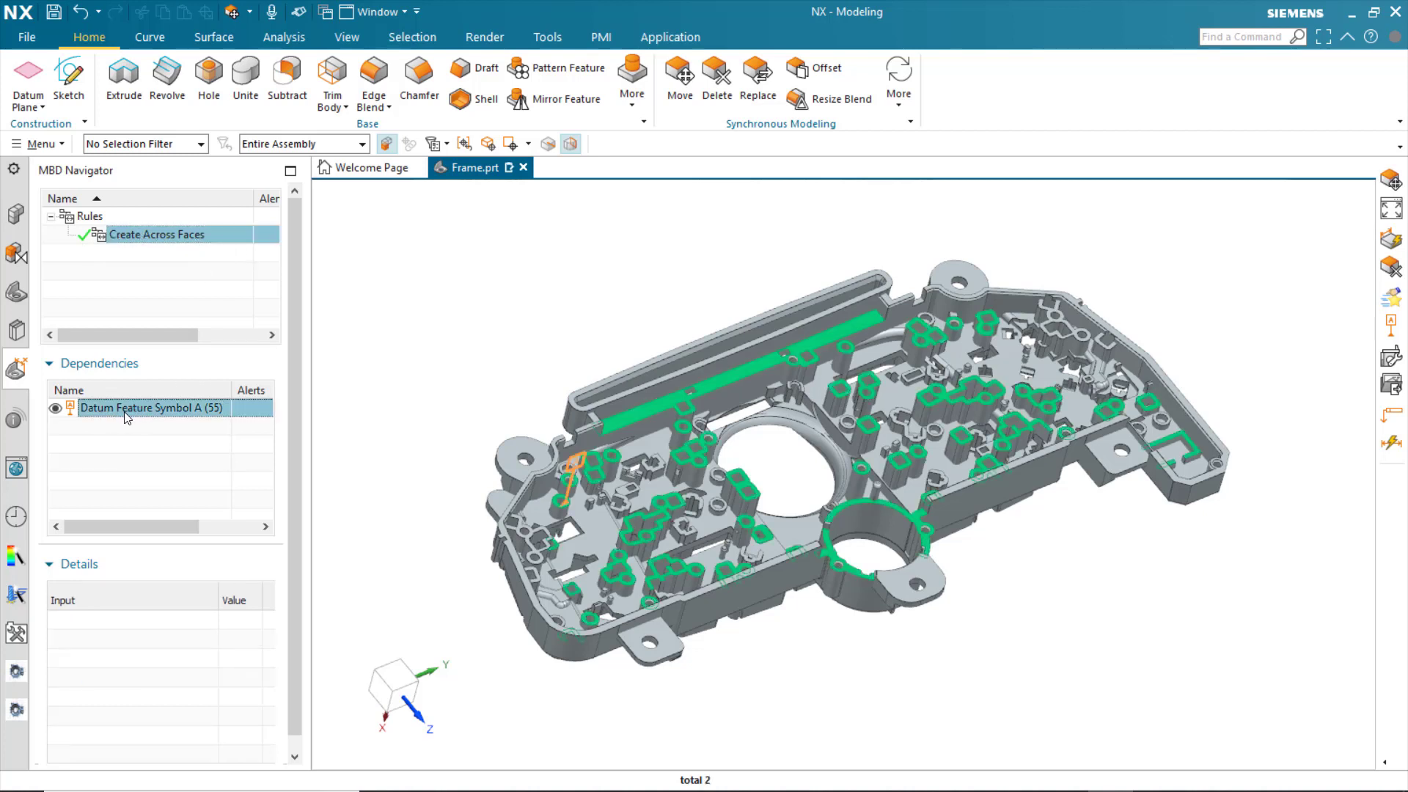
pyautogui.rightClick(148, 232)
pyautogui.click(182, 289)
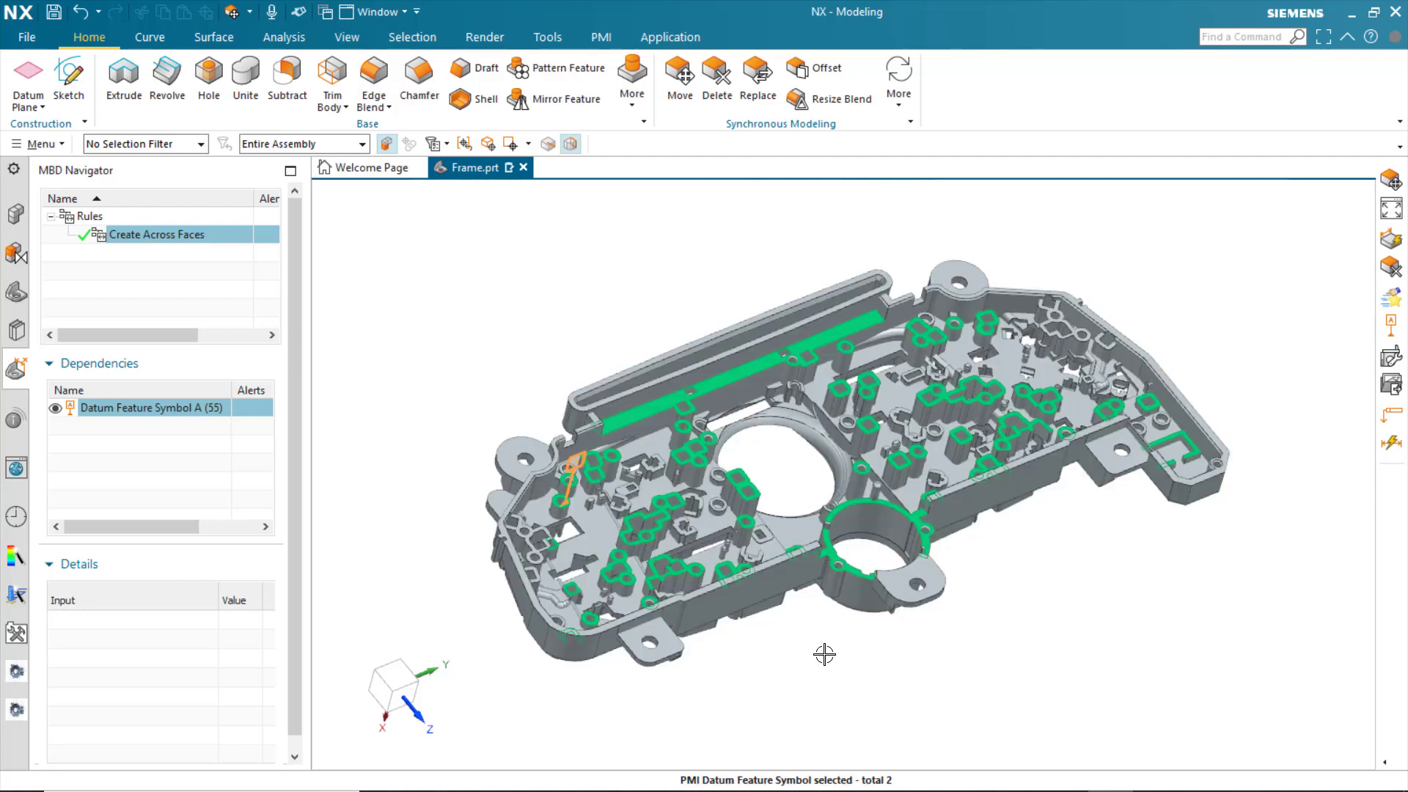
pyautogui.press('Escape')
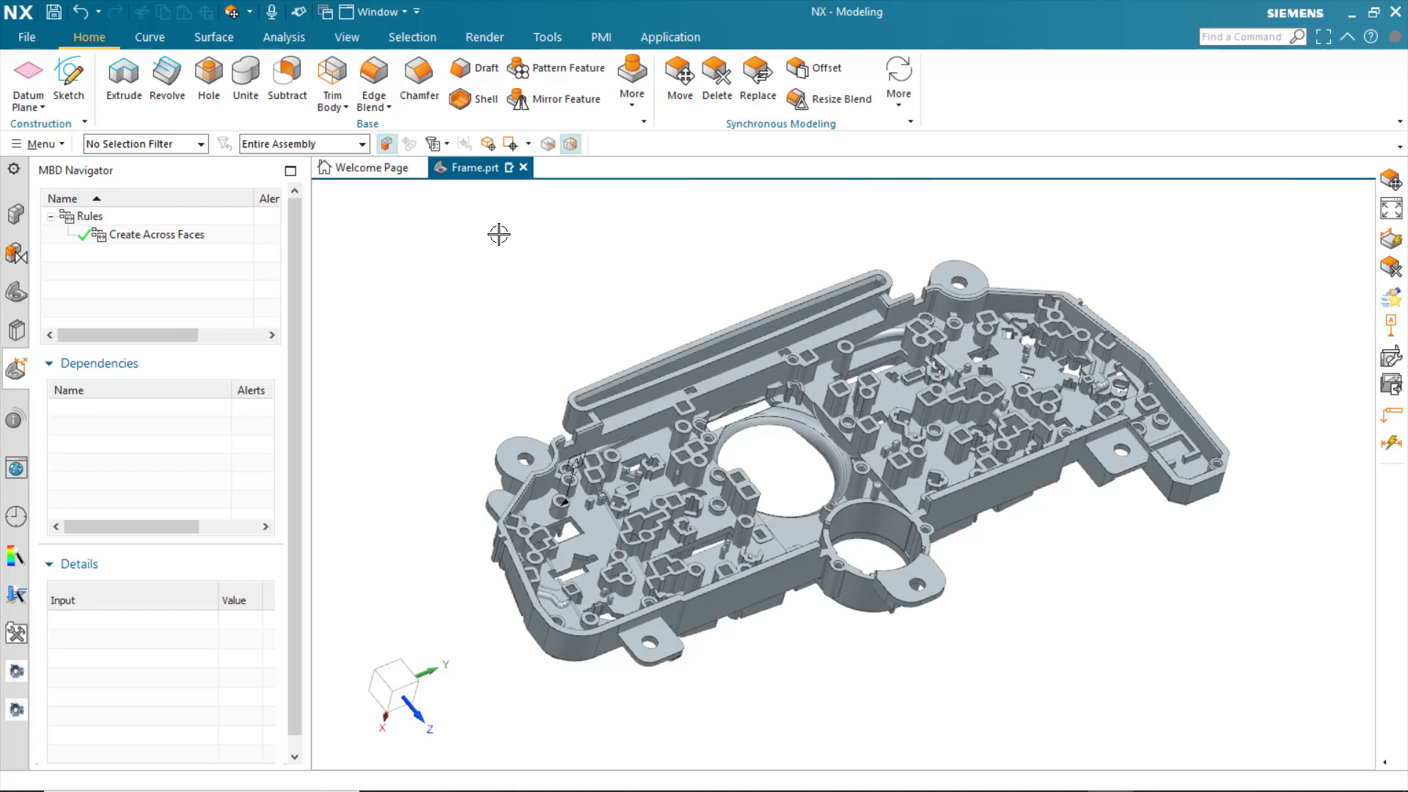
# Step: Create position feature control frames with the Create Position from Datum rule, using 0.15 tolerance, no frame material modifier and datum A as primary datum
pyautogui.click(15, 332)
pyautogui.scroll(-1, 103, 284)
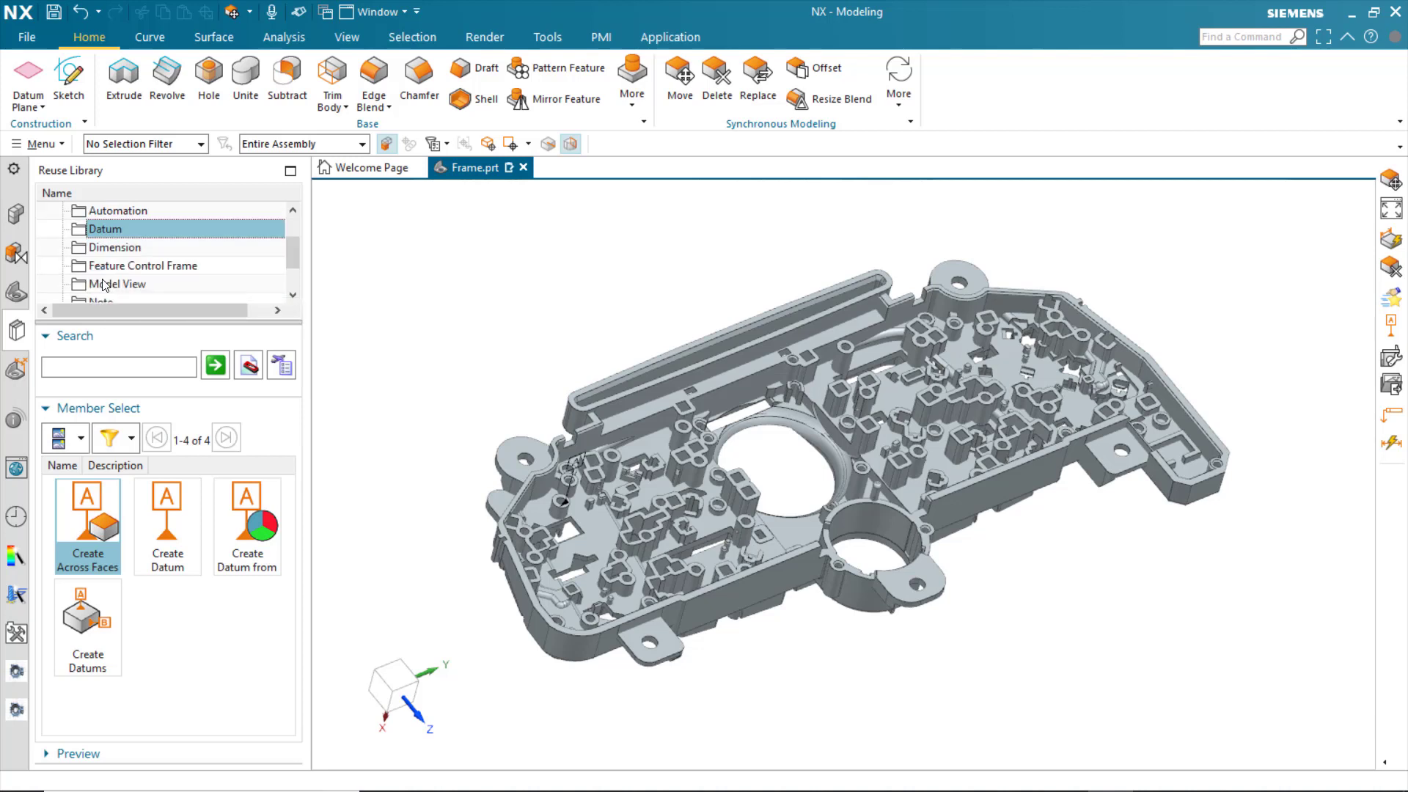
pyautogui.click(118, 267)
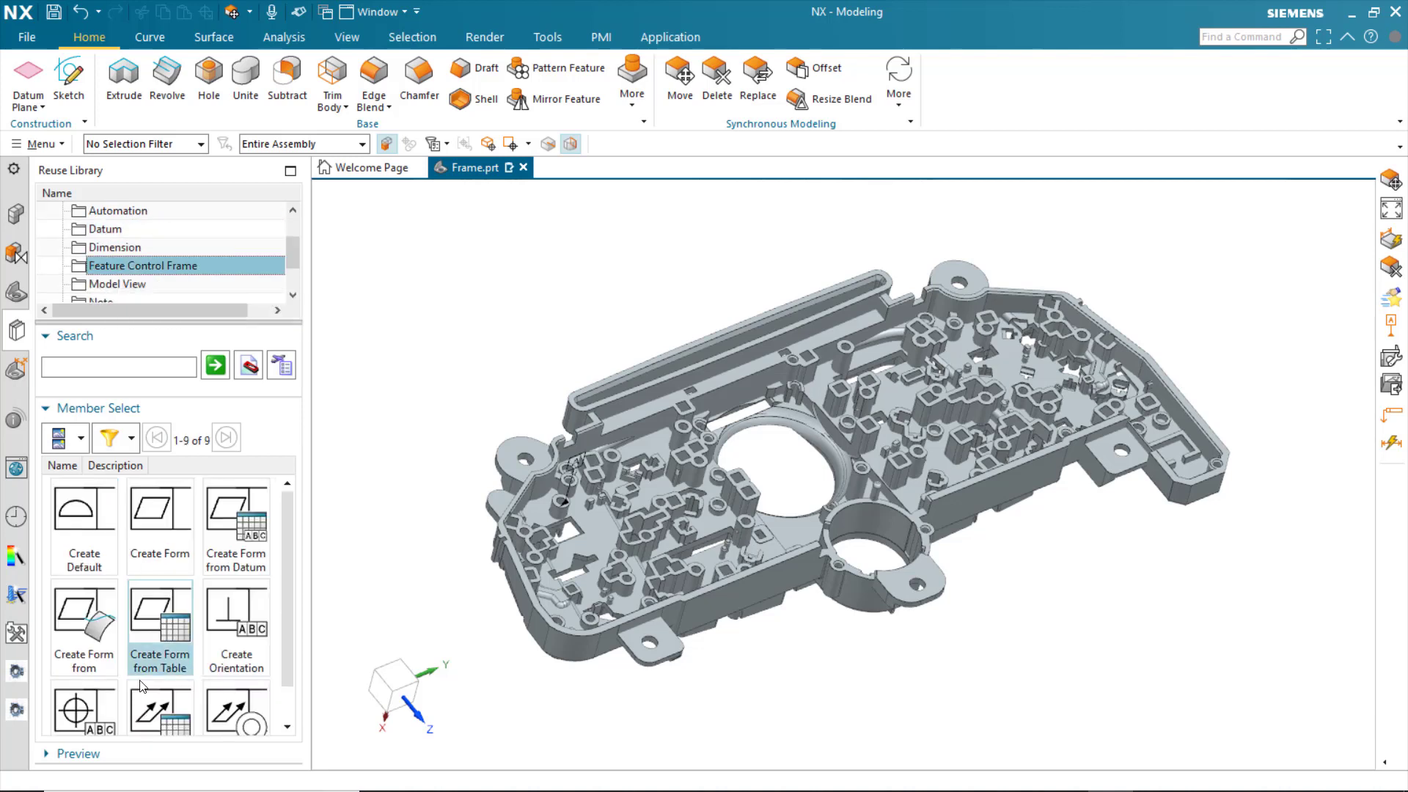
pyautogui.scroll(-1, 86, 715)
pyautogui.doubleClick(84, 663)
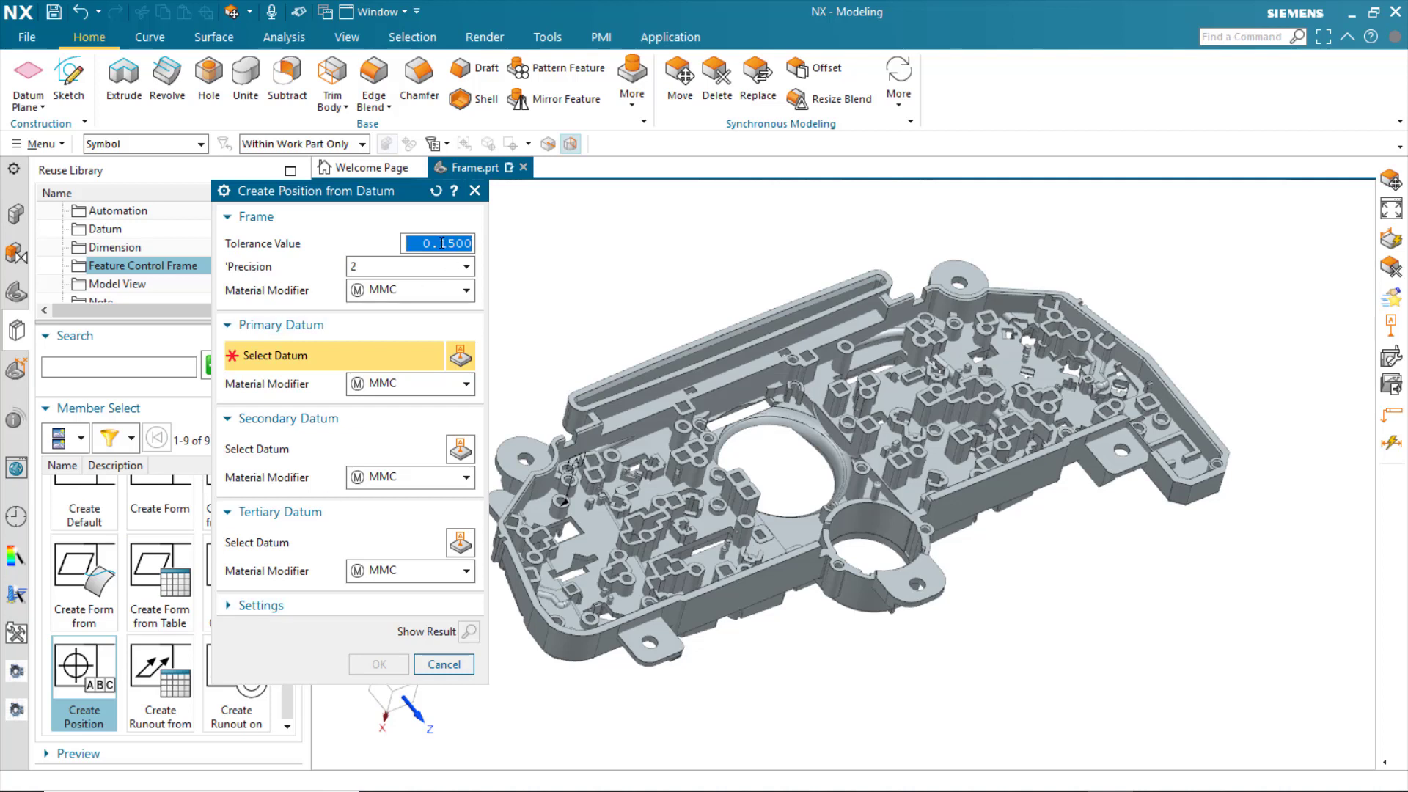
pyautogui.click(458, 289)
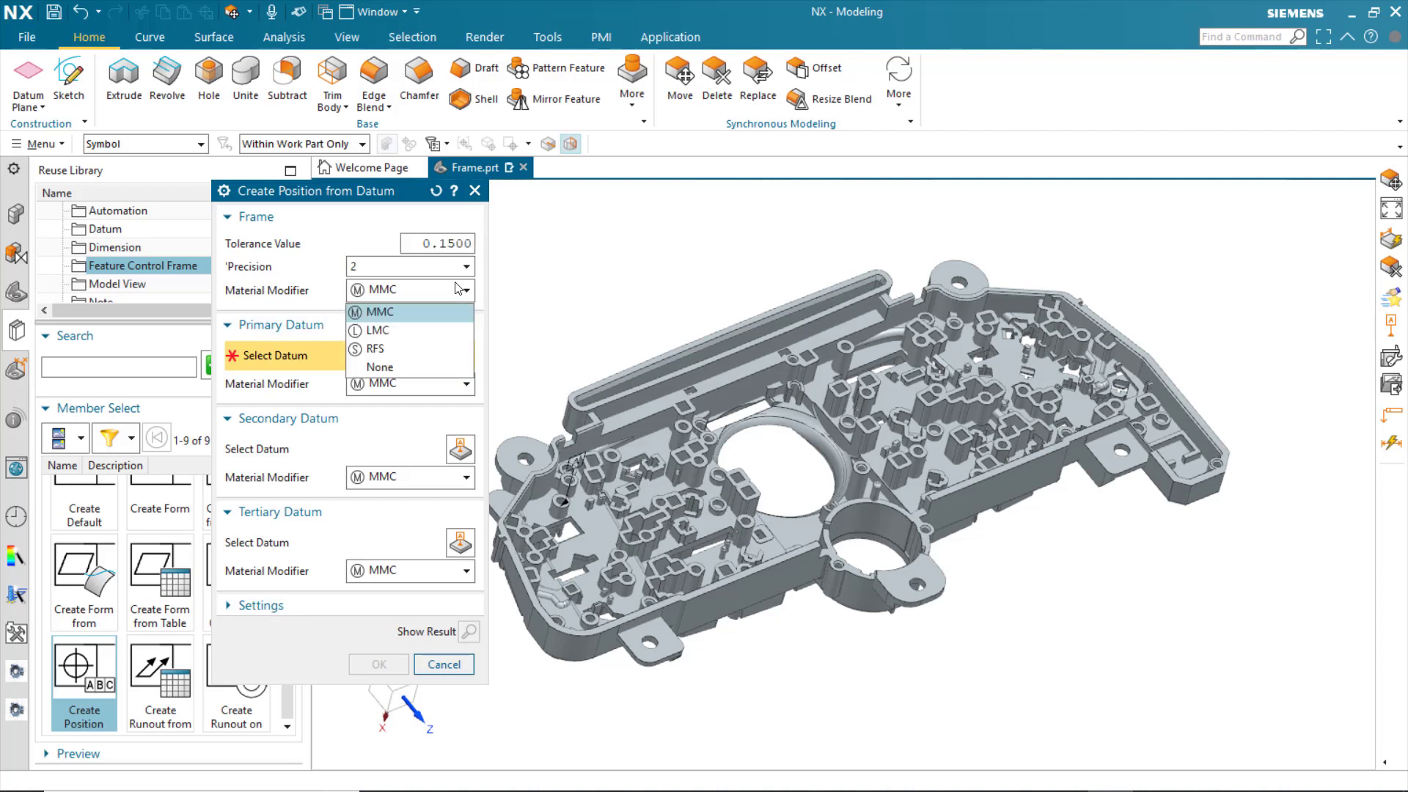
pyautogui.click(380, 366)
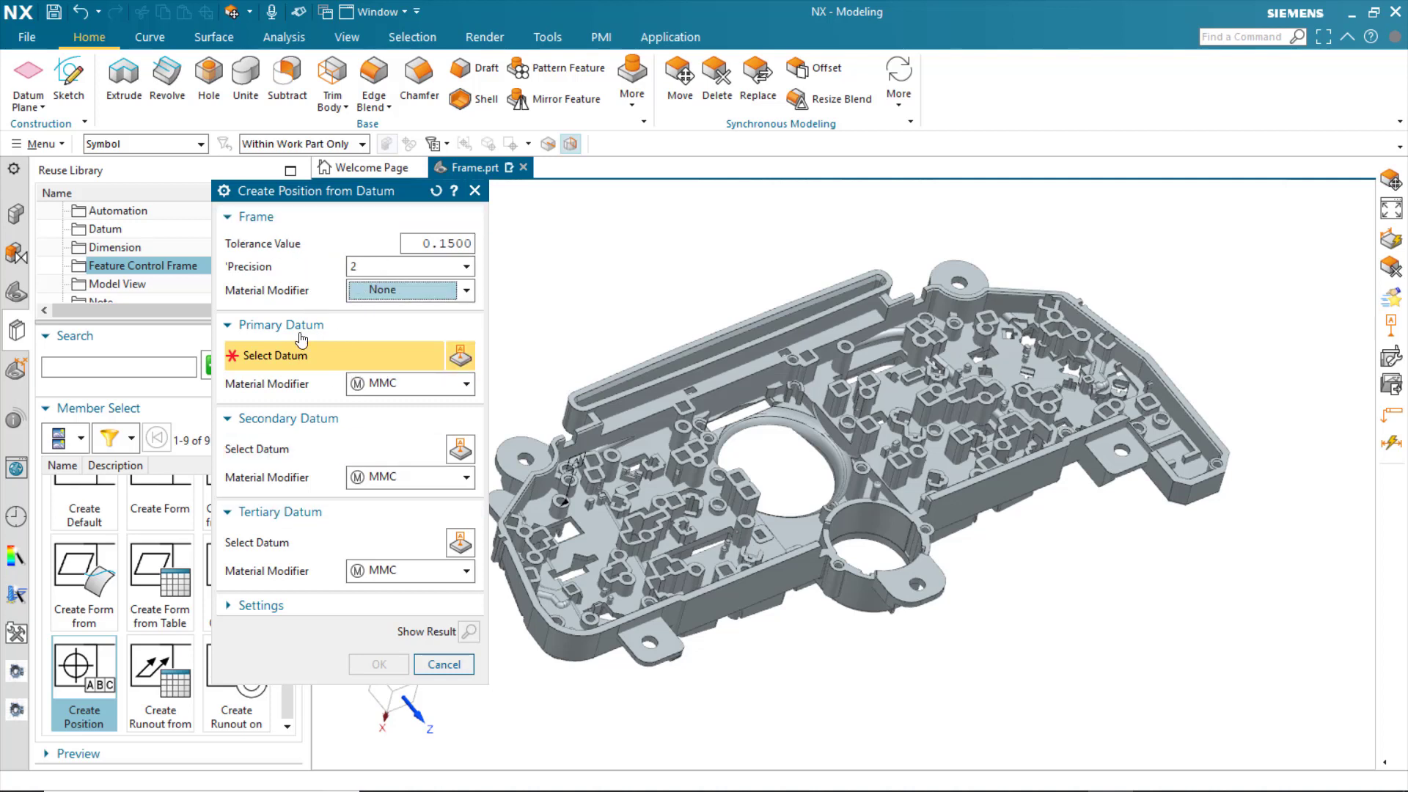
pyautogui.click(579, 459)
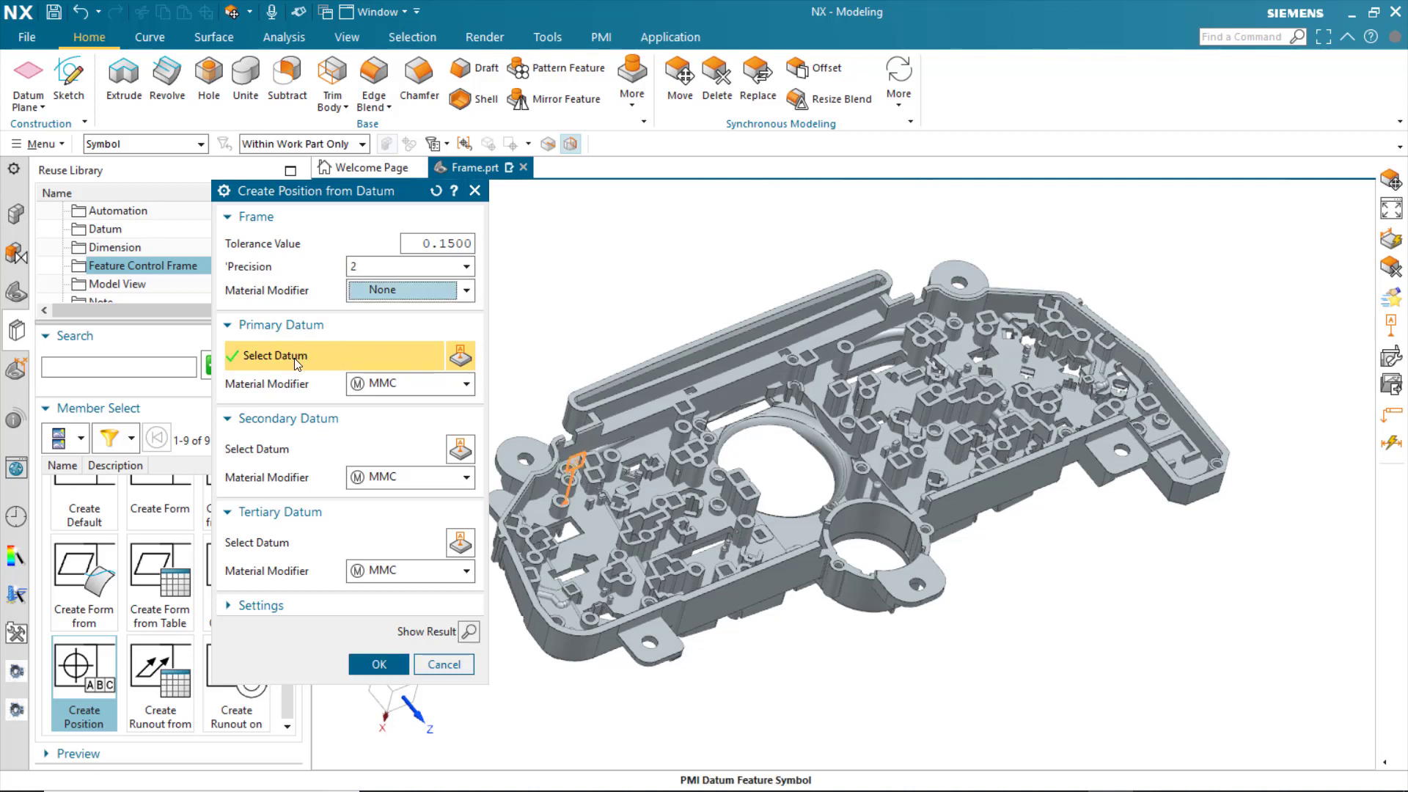
pyautogui.click(380, 664)
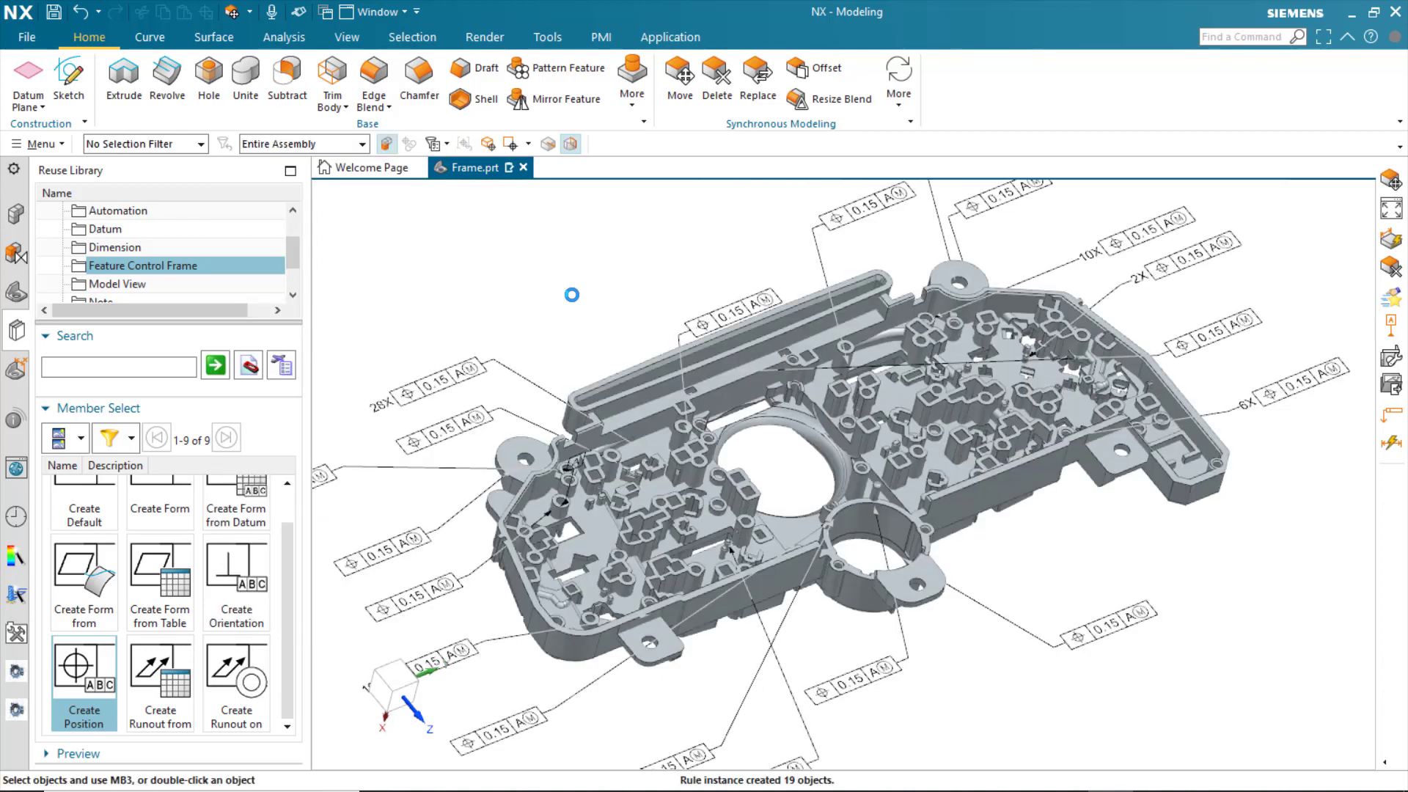
# Step: Reposition the 6X position frame and two single position frames near the smaller round opening into clear space beside the part
pyautogui.moveTo(1279, 395); pyautogui.dragTo(1245, 506)
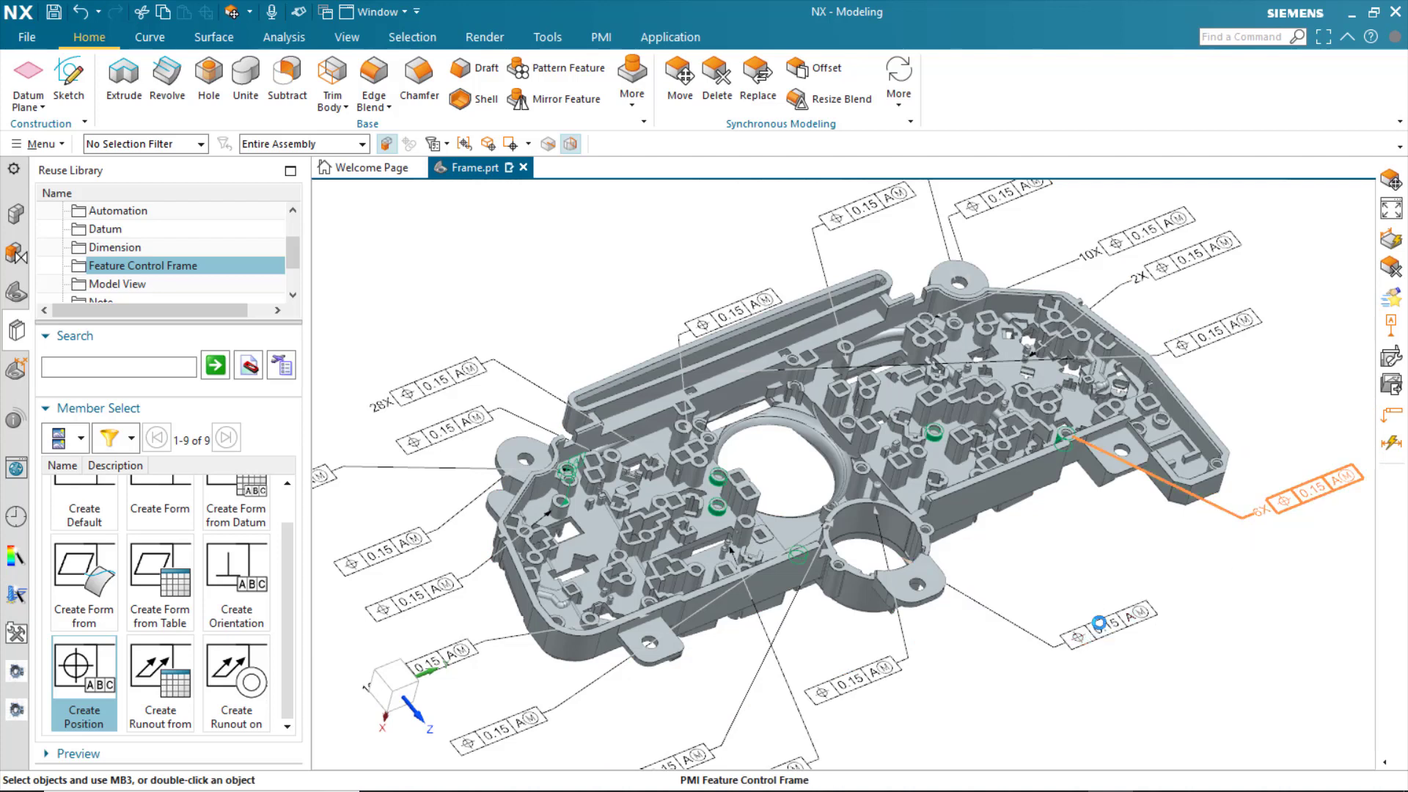
pyautogui.moveTo(1072, 634); pyautogui.dragTo(1112, 620)
pyautogui.click(1115, 658)
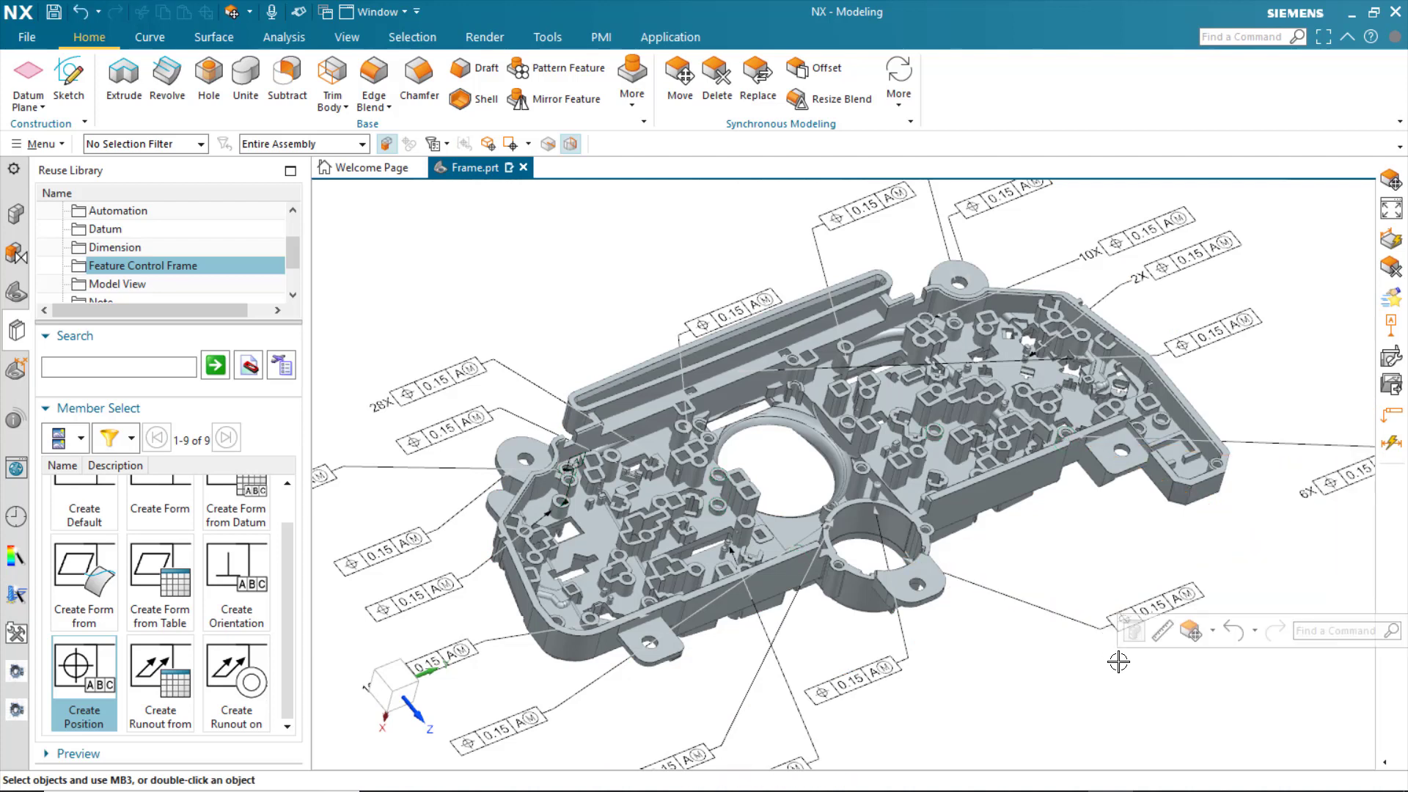
pyautogui.moveTo(890, 676); pyautogui.dragTo(1026, 544)
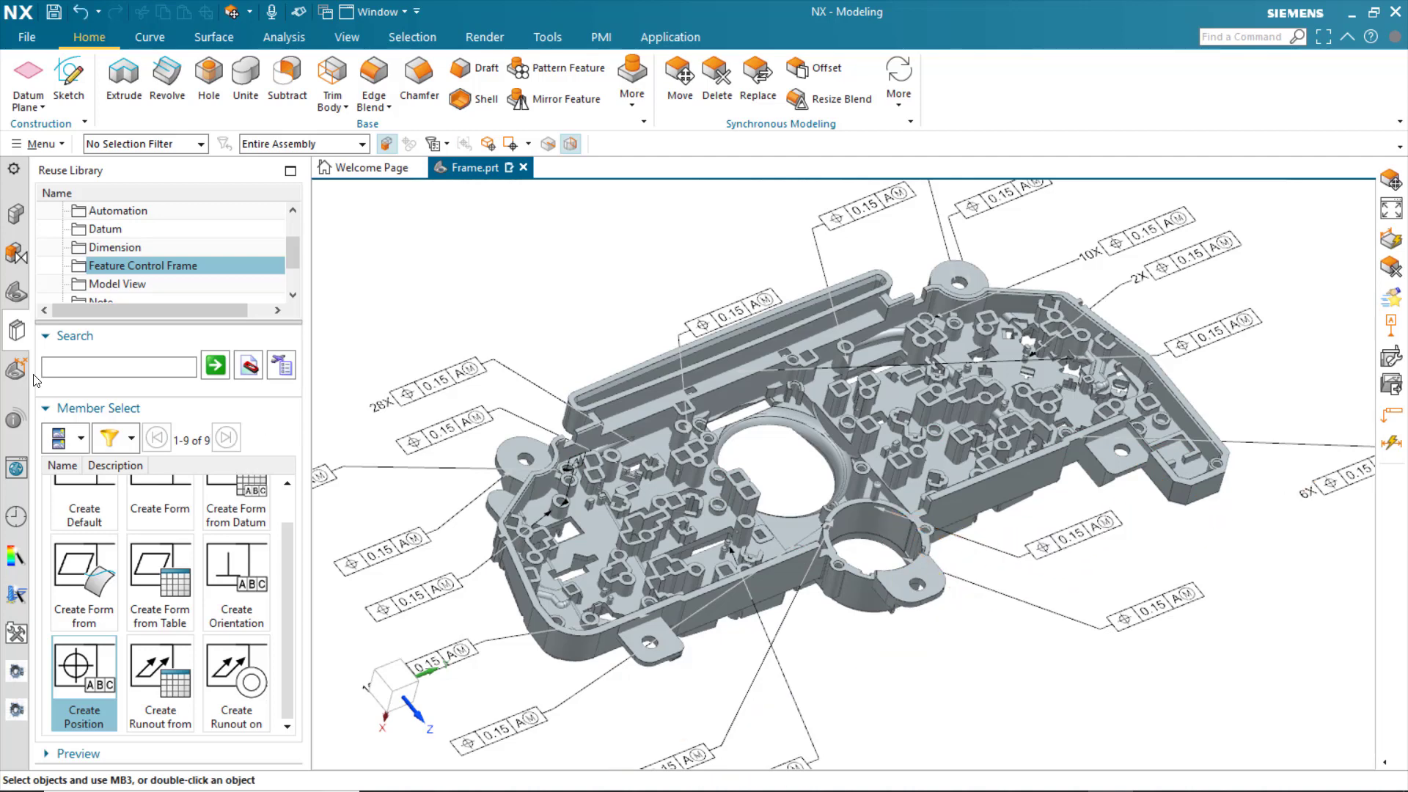
# Step: Set the tolerance value of the Create Position from Datum rule to 0.20 for its feature control frames
pyautogui.click(16, 368)
pyautogui.click(117, 255)
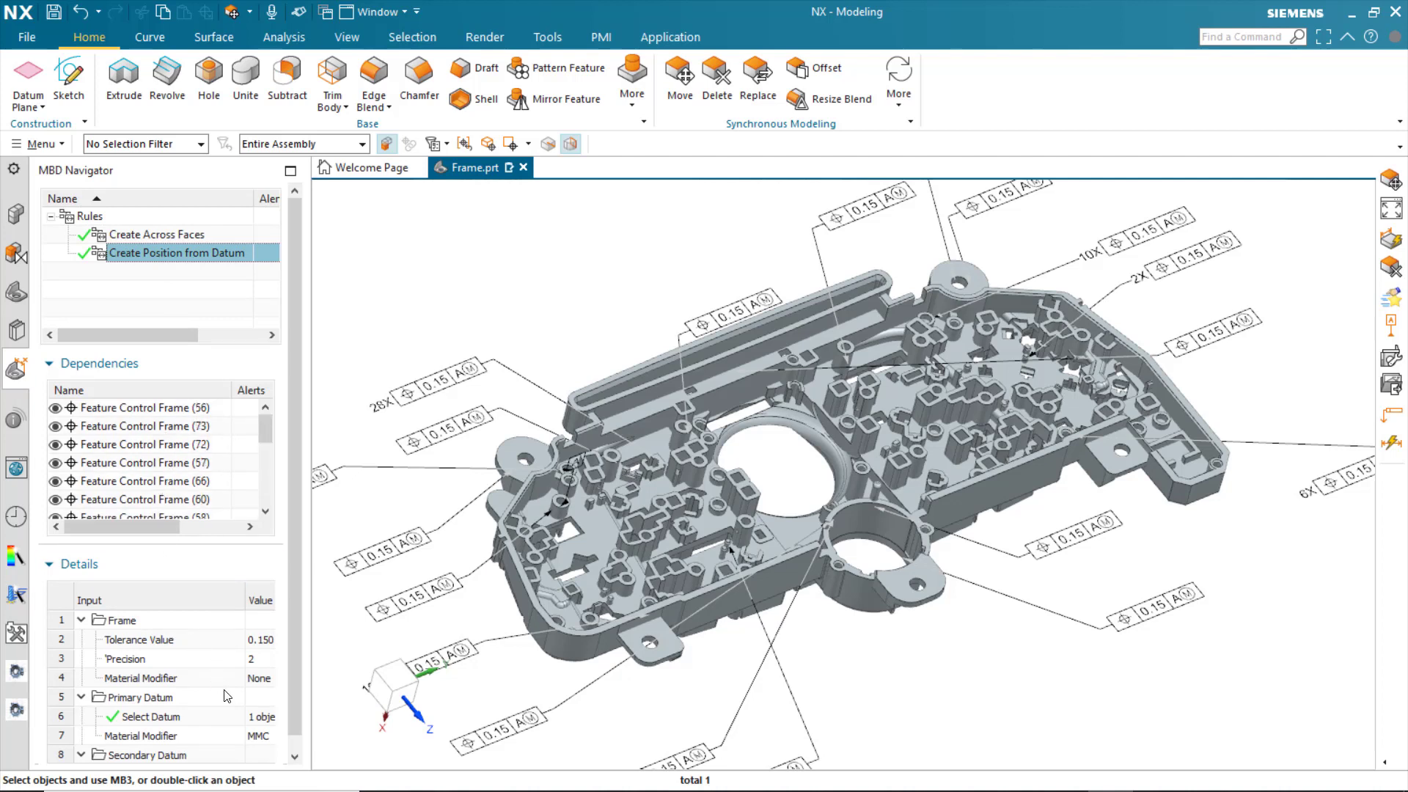
pyautogui.doubleClick(265, 640)
pyautogui.write('15000')
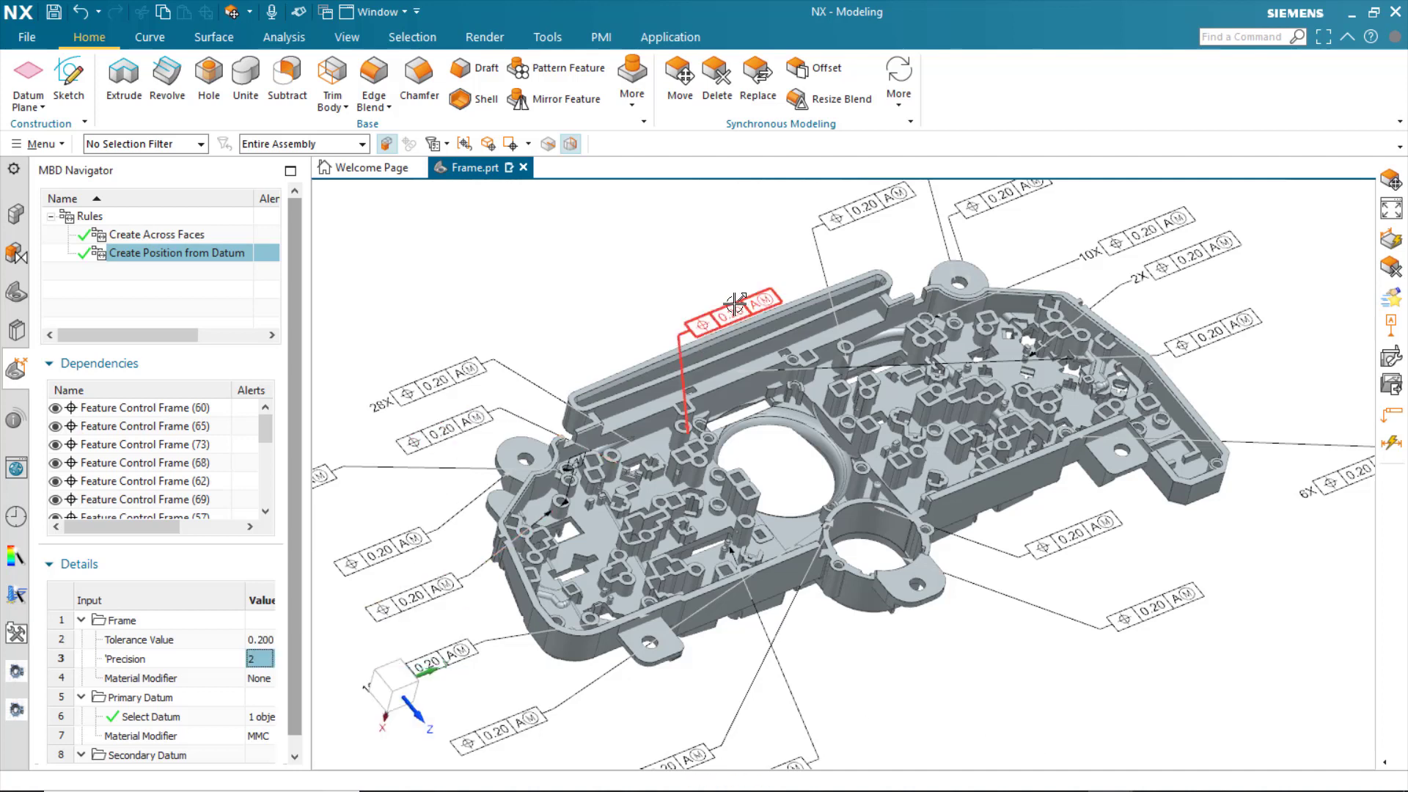
# Step: Rearrange the 28X position frame, the frame by the long raised rail and two frames near the smaller round opening into clear space
pyautogui.moveTo(718, 312); pyautogui.dragTo(654, 295)
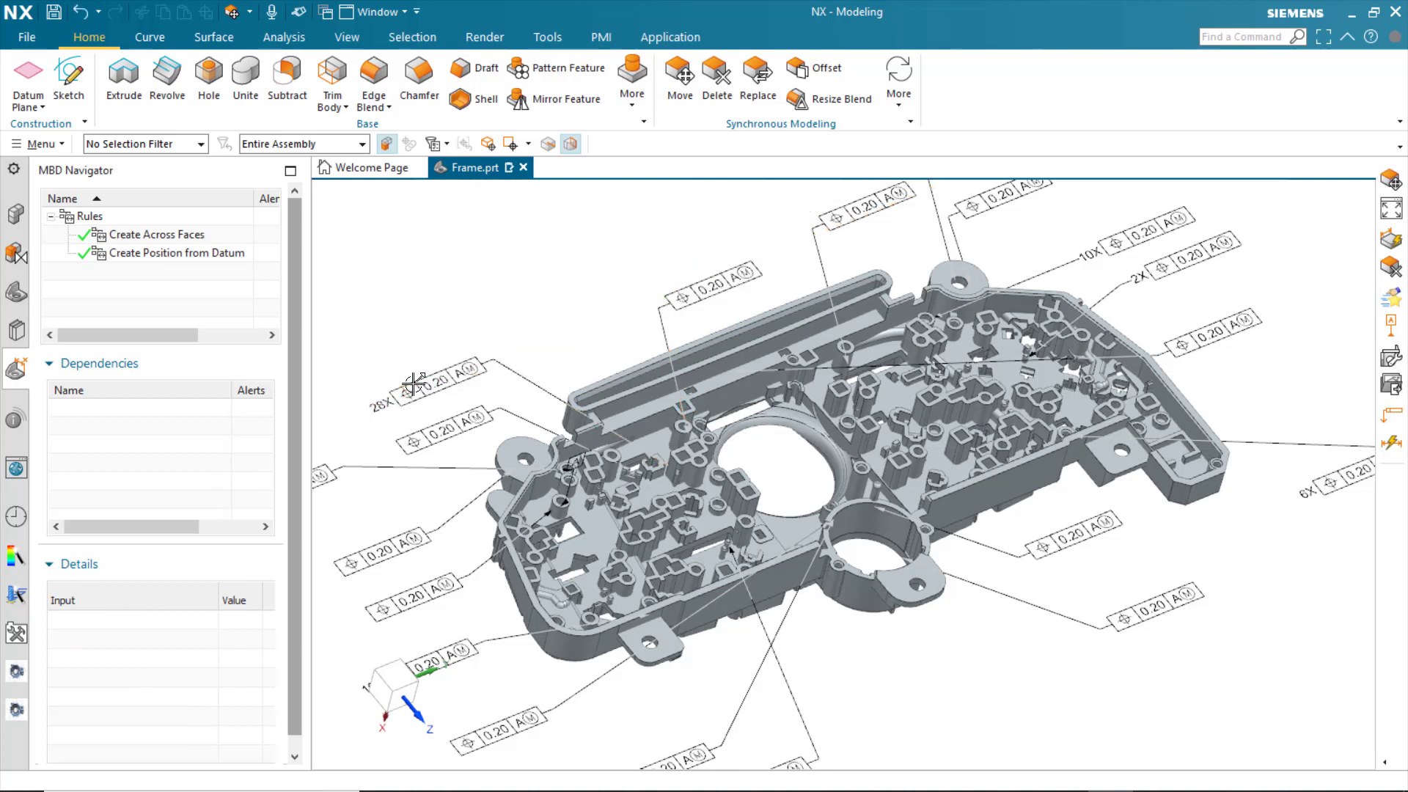
pyautogui.click(410, 385)
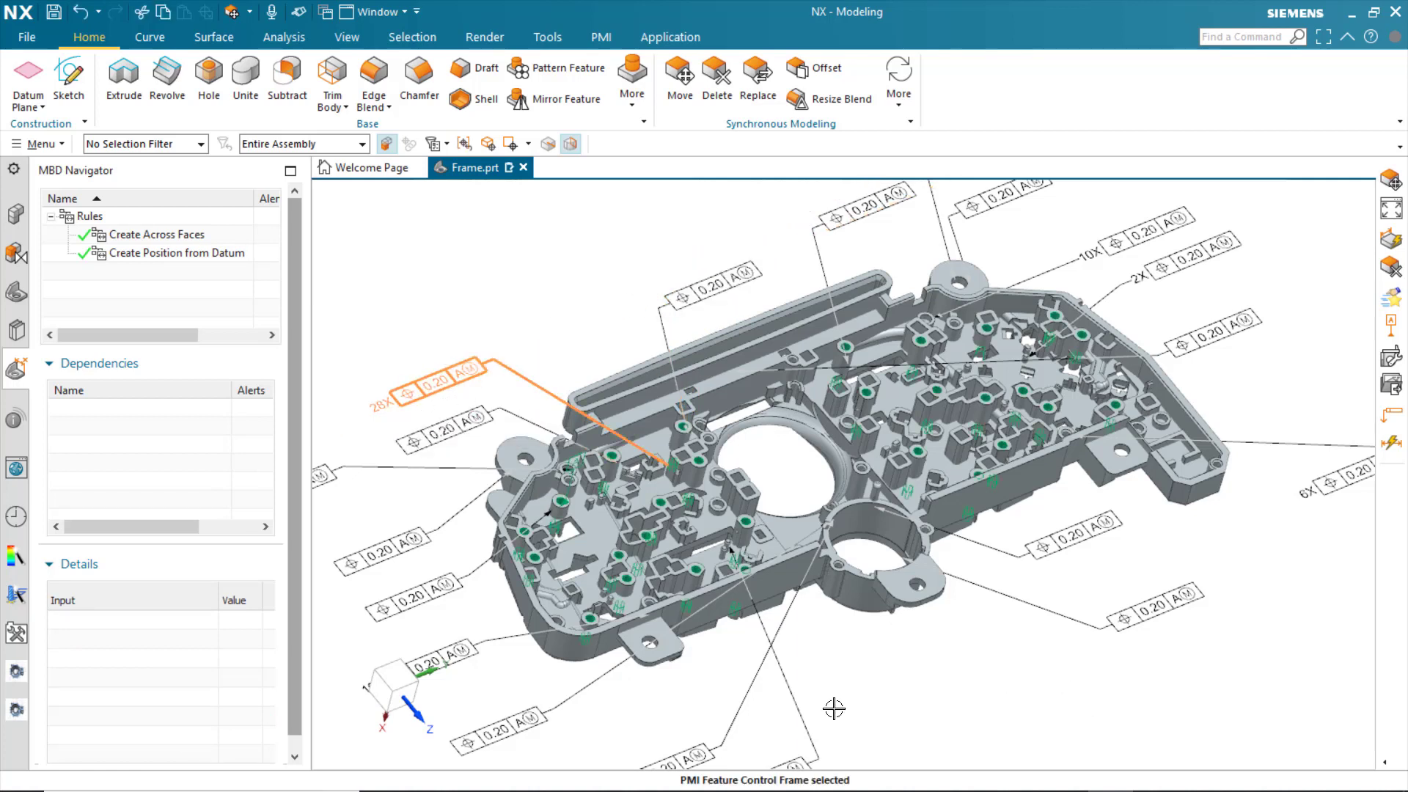
pyautogui.moveTo(847, 658); pyautogui.dragTo(908, 702)
pyautogui.moveTo(763, 310); pyautogui.dragTo(447, 300)
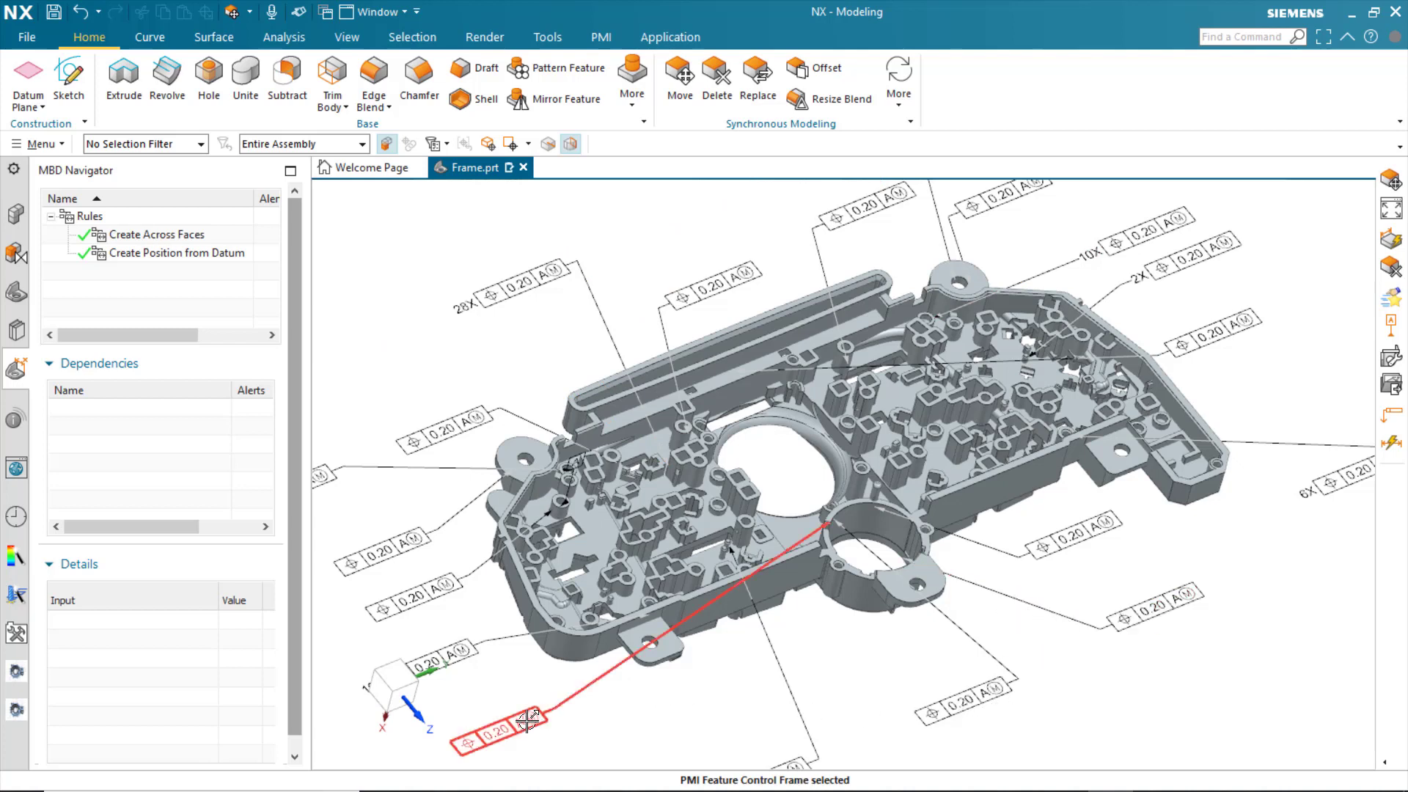
pyautogui.moveTo(526, 721); pyautogui.dragTo(701, 722)
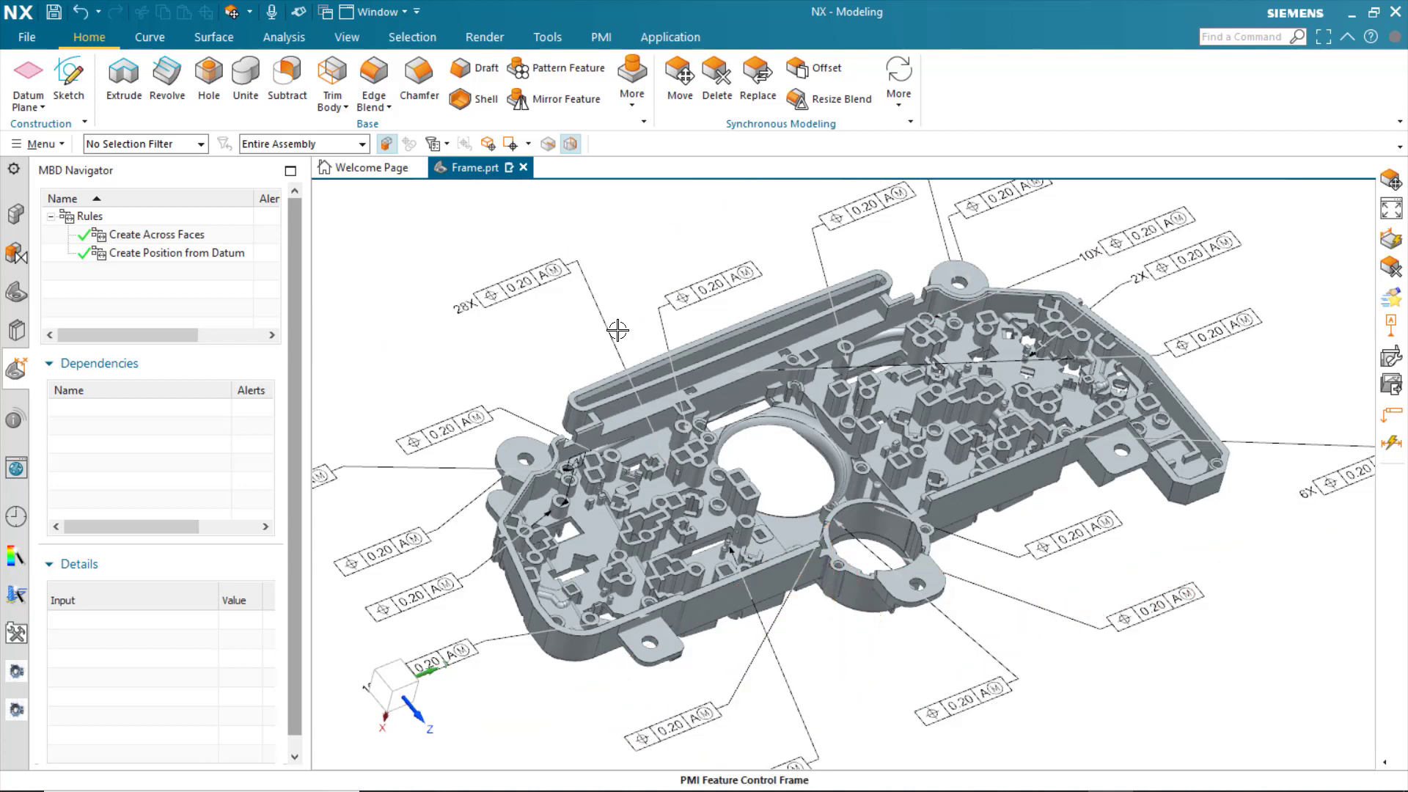